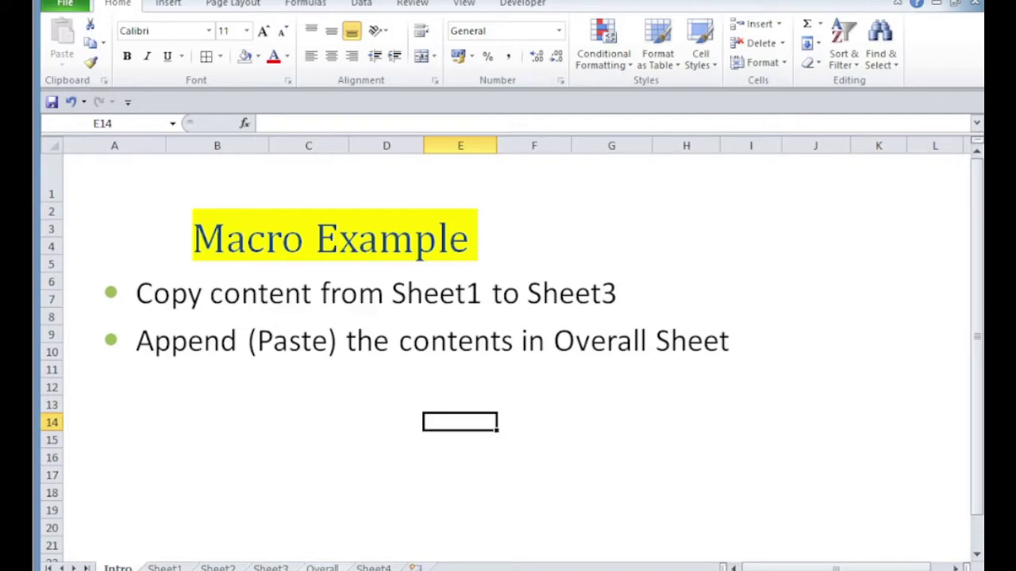
left_click(164, 568)
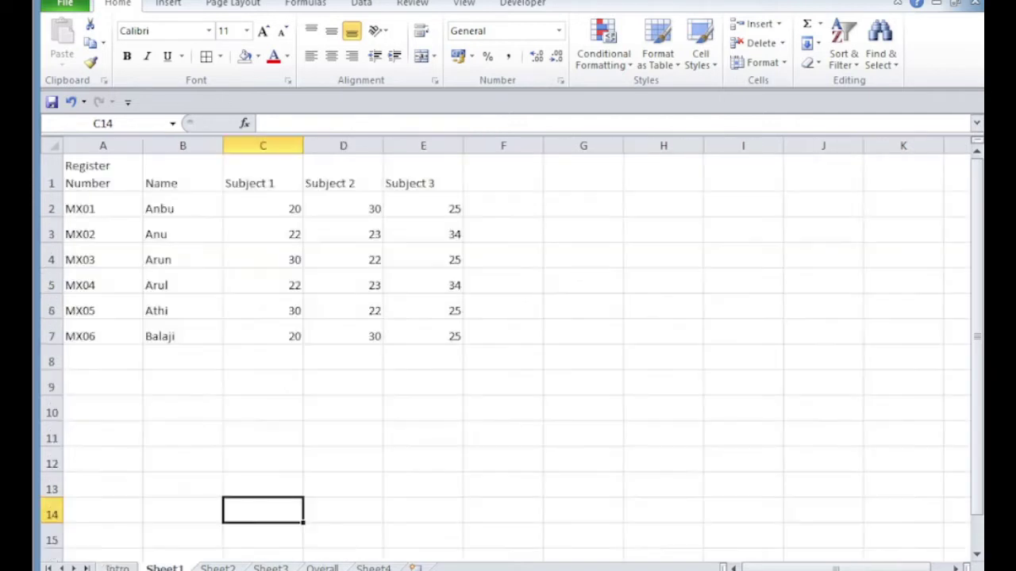
left_click_drag(93, 210, 397, 338)
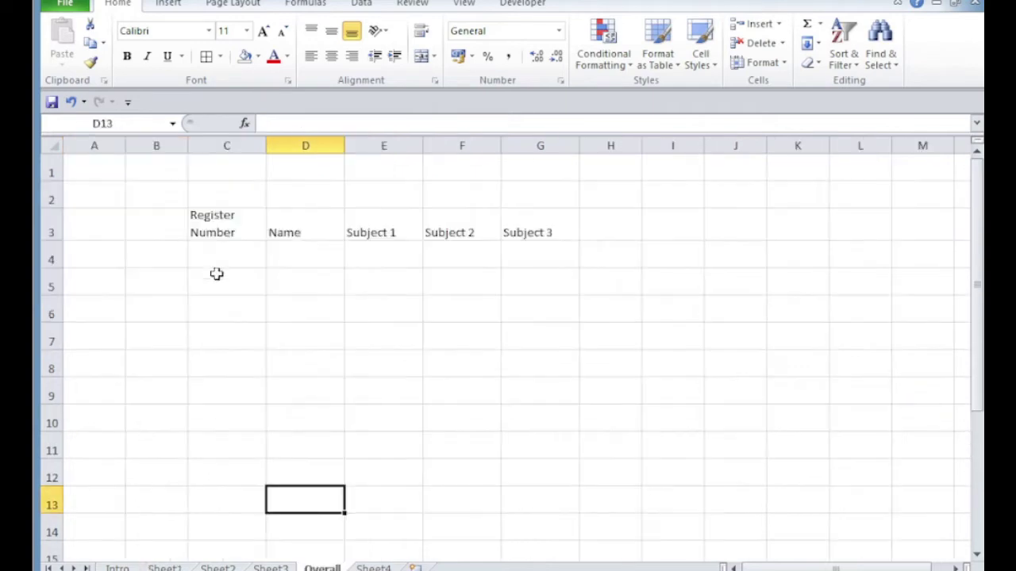
left_click(205, 256)
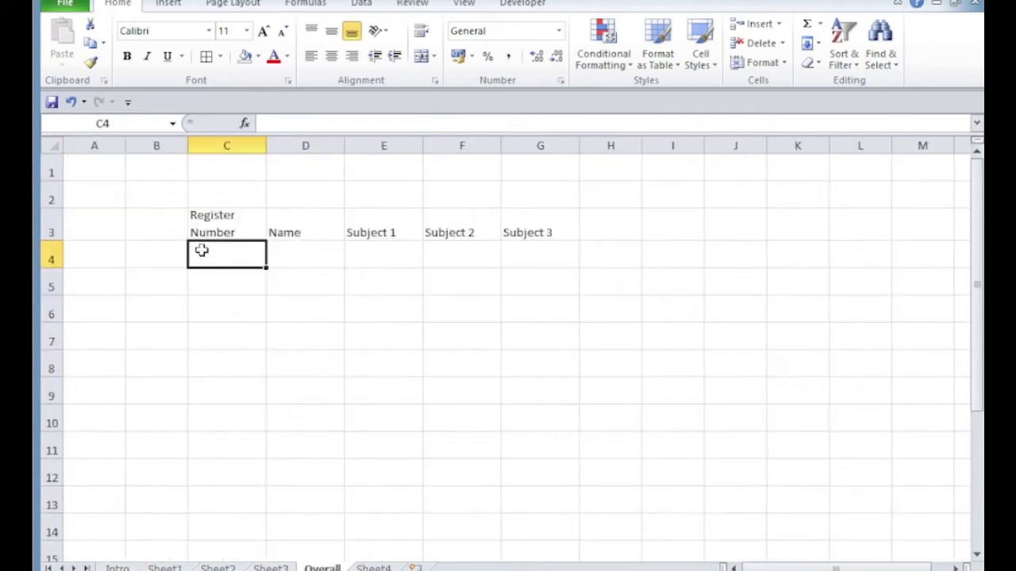
left_click(218, 568)
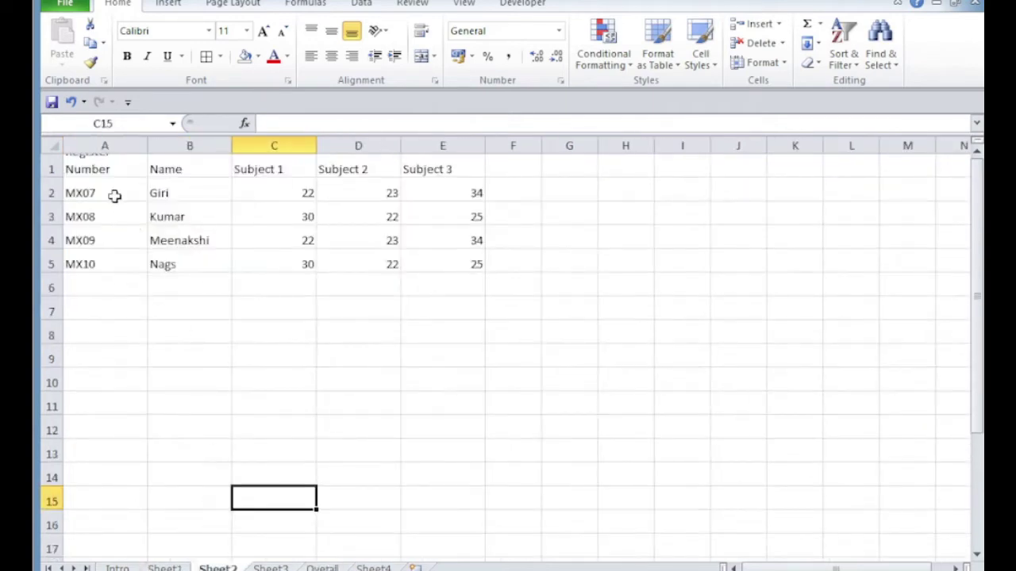
left_click_drag(114, 194, 361, 264)
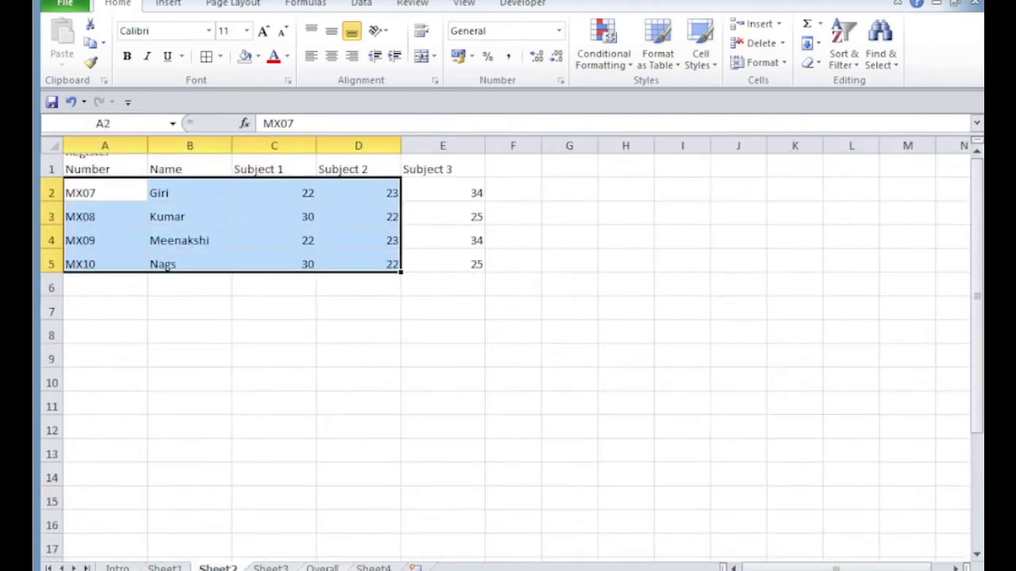
left_click(322, 568)
left_click(274, 567)
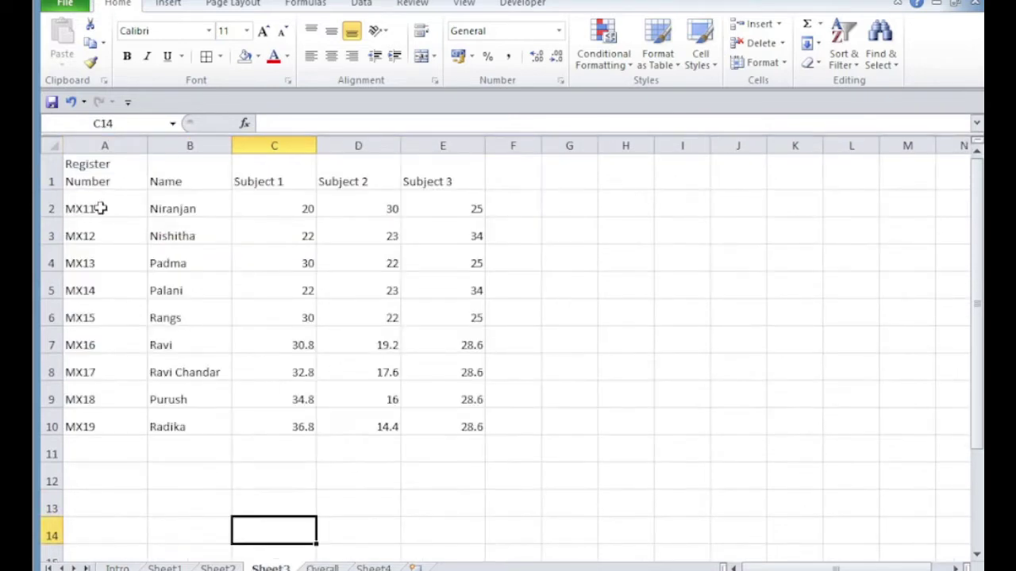
left_click_drag(102, 208, 437, 425)
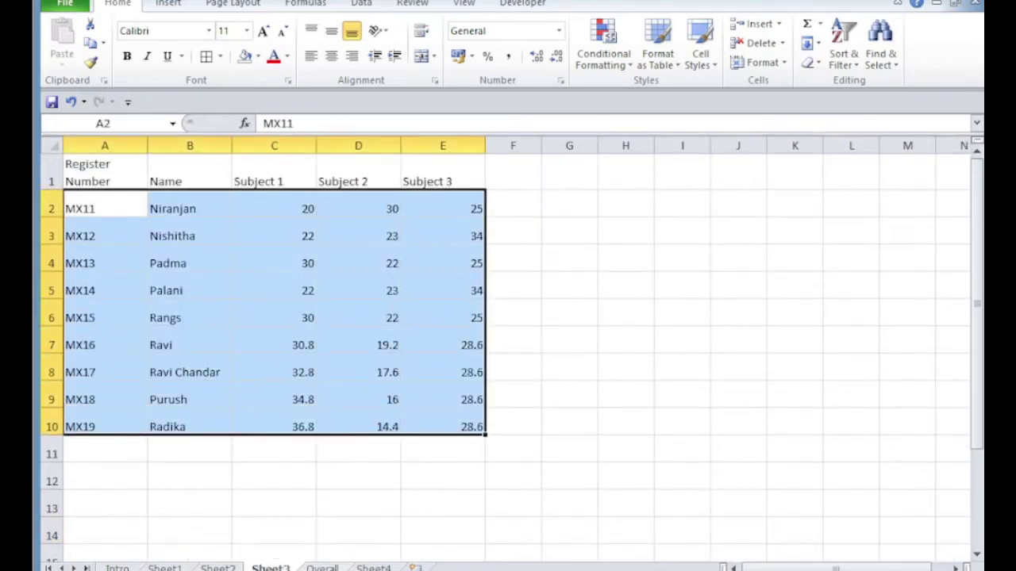
left_click(164, 568)
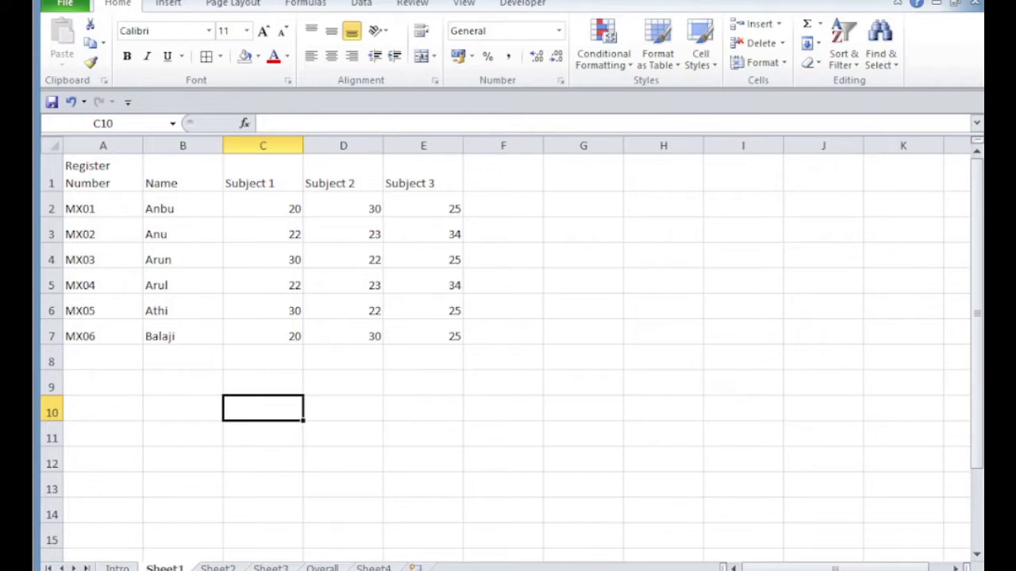
Step: Look over the macro commands on the Developer tab and under View > Macros
left_click(524, 5)
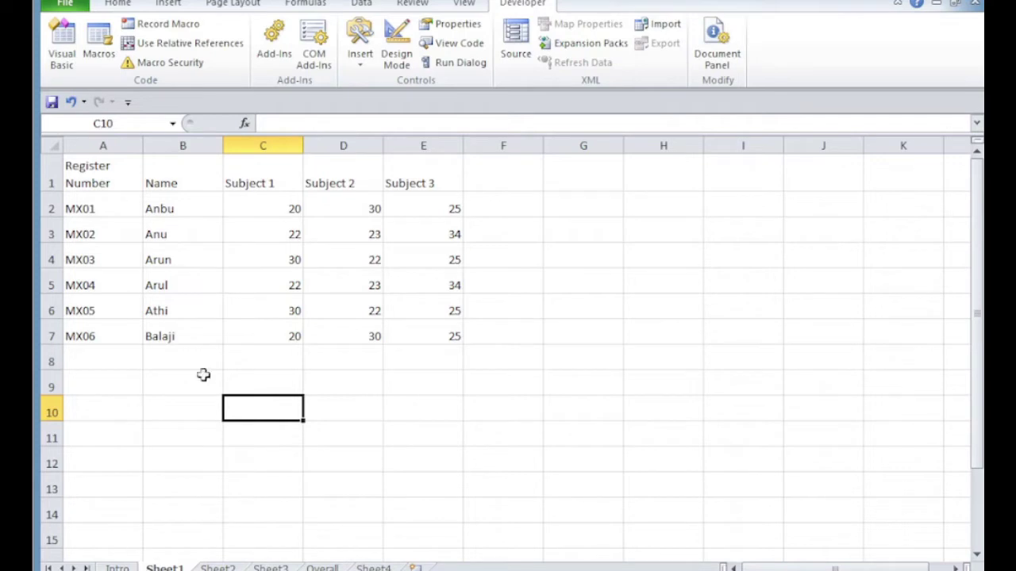
left_click(460, 7)
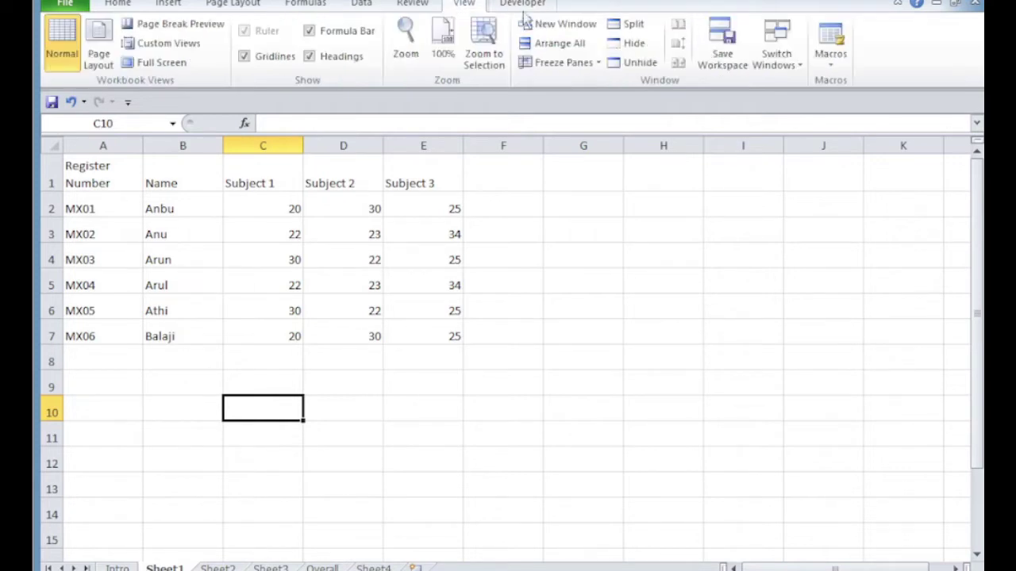
left_click(831, 62)
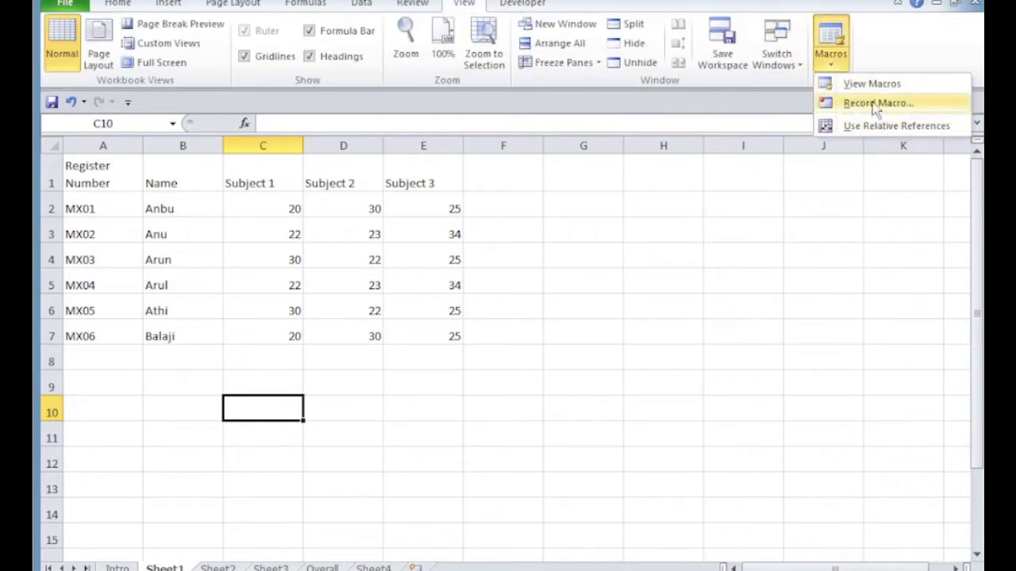
left_click(536, 8)
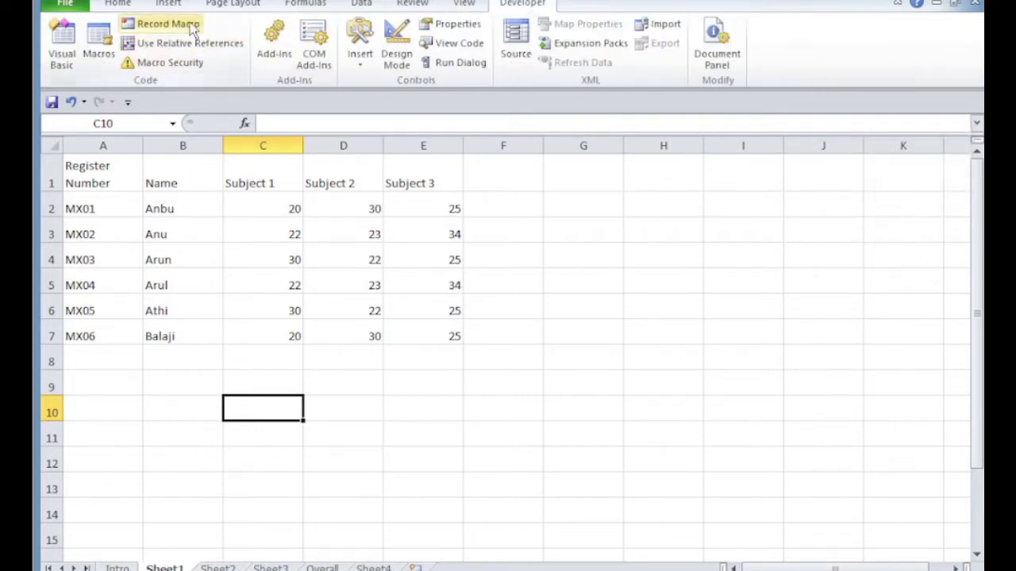
Step: Go to the Overall sheet and select a few empty cells beside its header-only table
left_click(322, 568)
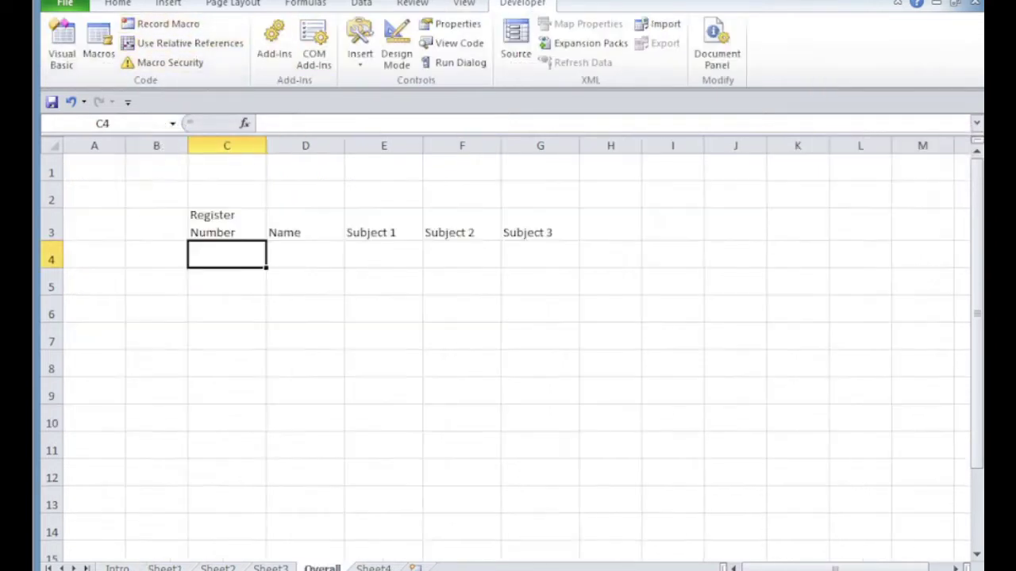
left_click(612, 256)
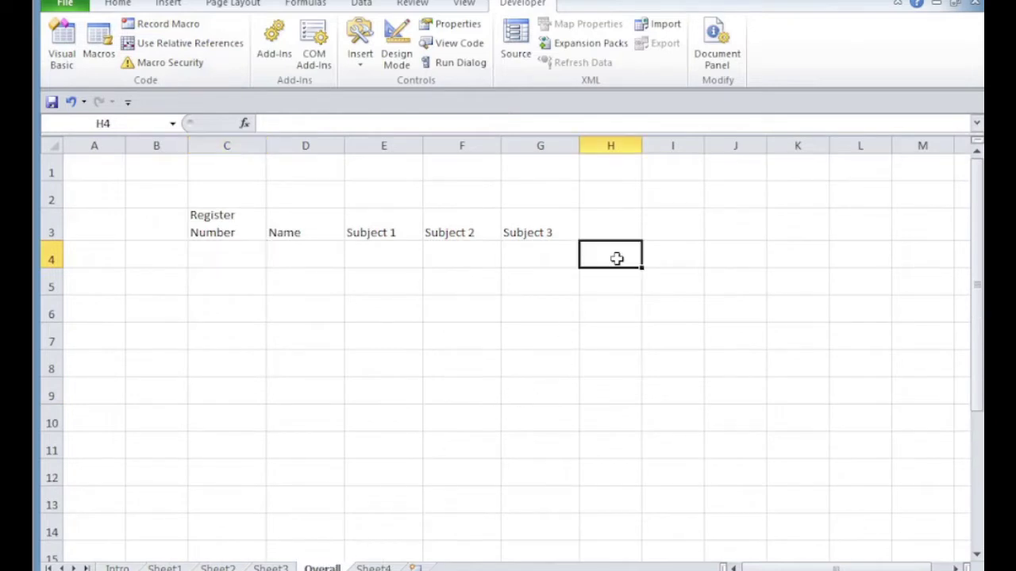
left_click(711, 253)
left_click(717, 358)
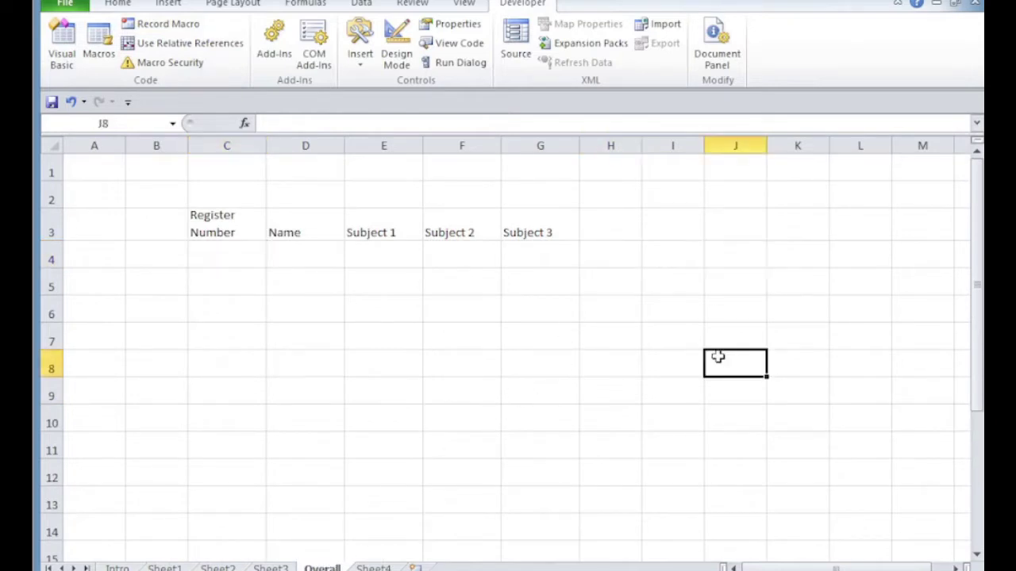
Step: Start recording Macro12 in This Workbook with shortcut Ctrl+Shift+C, then select C4
left_click(189, 29)
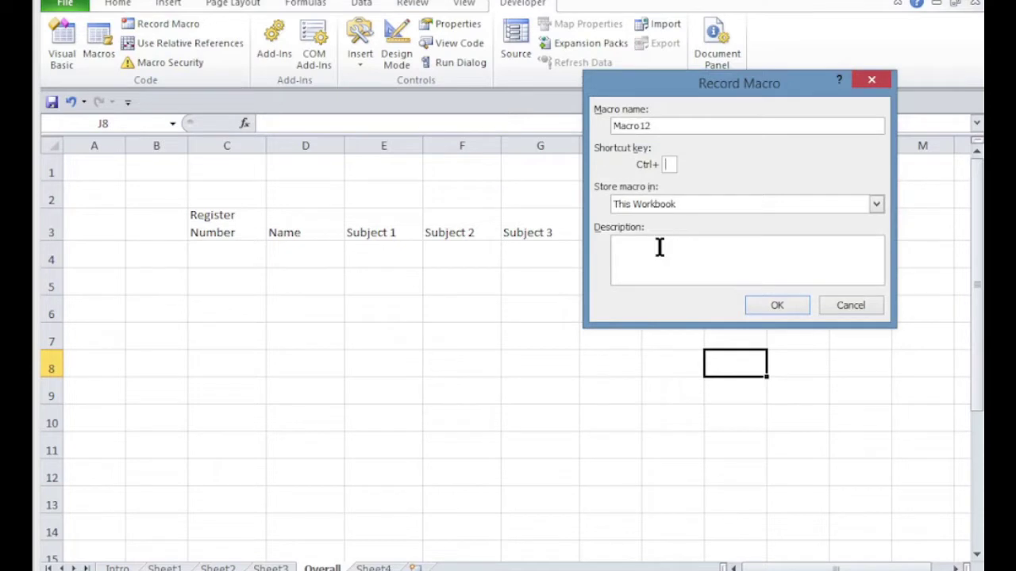
type("C")
left_click(793, 309)
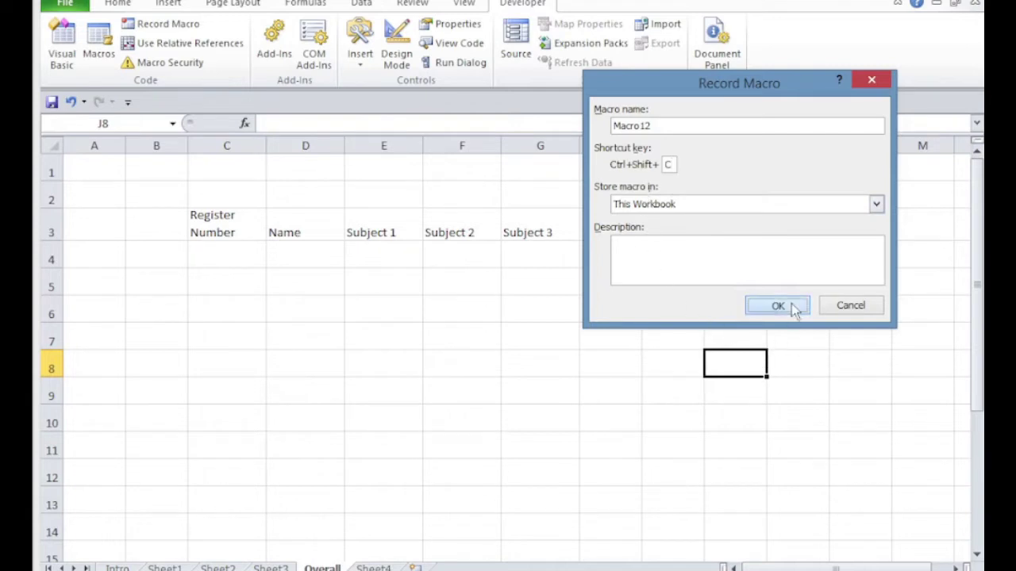
left_click(244, 256)
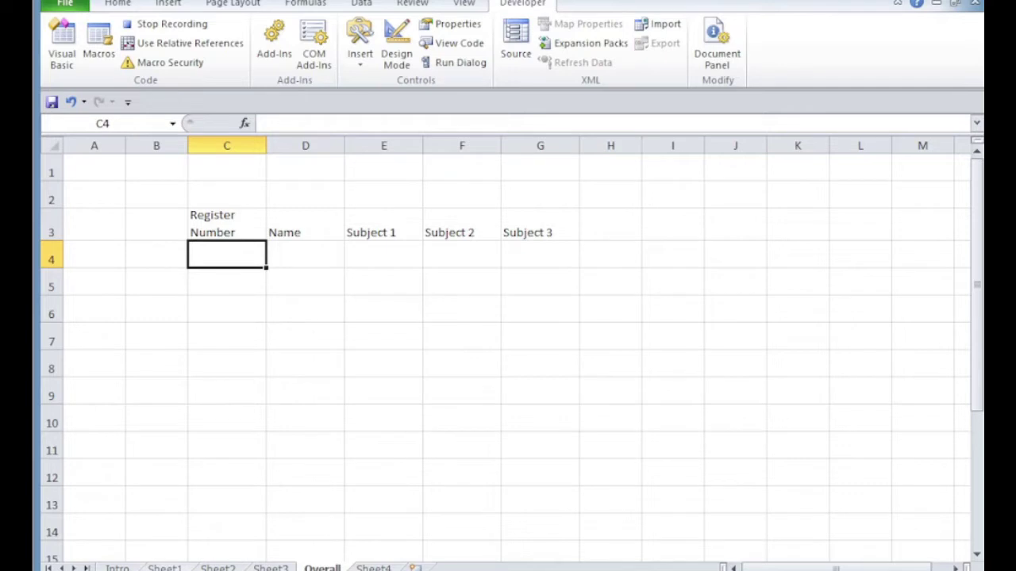
Step: Copy Sheet1's student records A2:E7 and paste them into the Overall table at C4
left_click(164, 568)
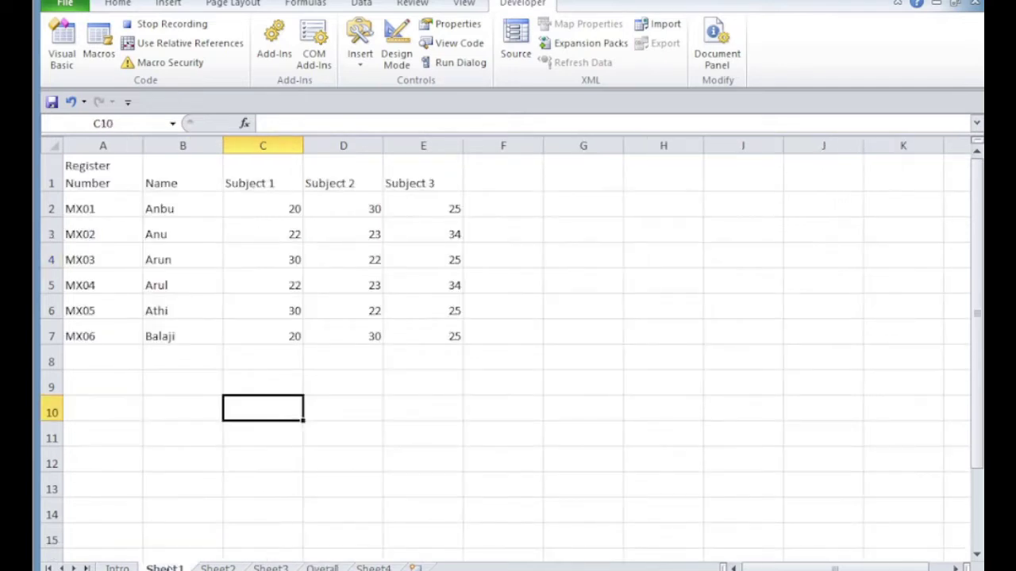
left_click(107, 206)
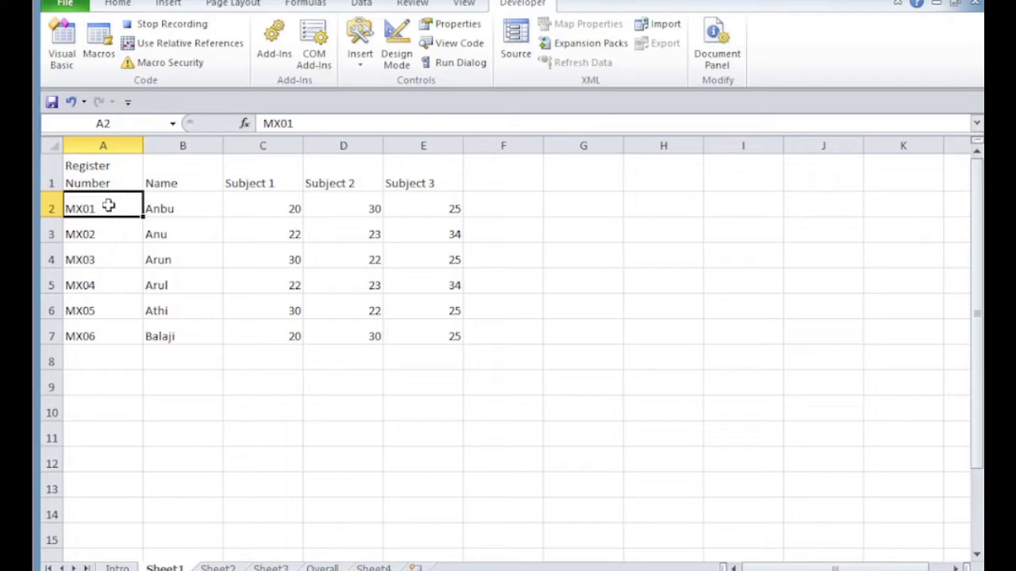
left_click_drag(108, 206, 429, 329)
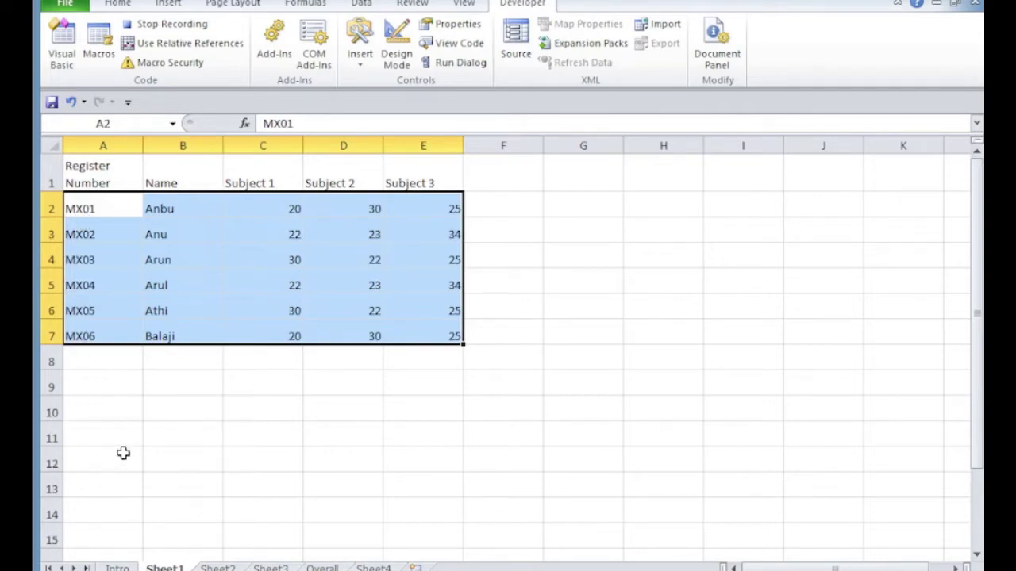
left_click(96, 209)
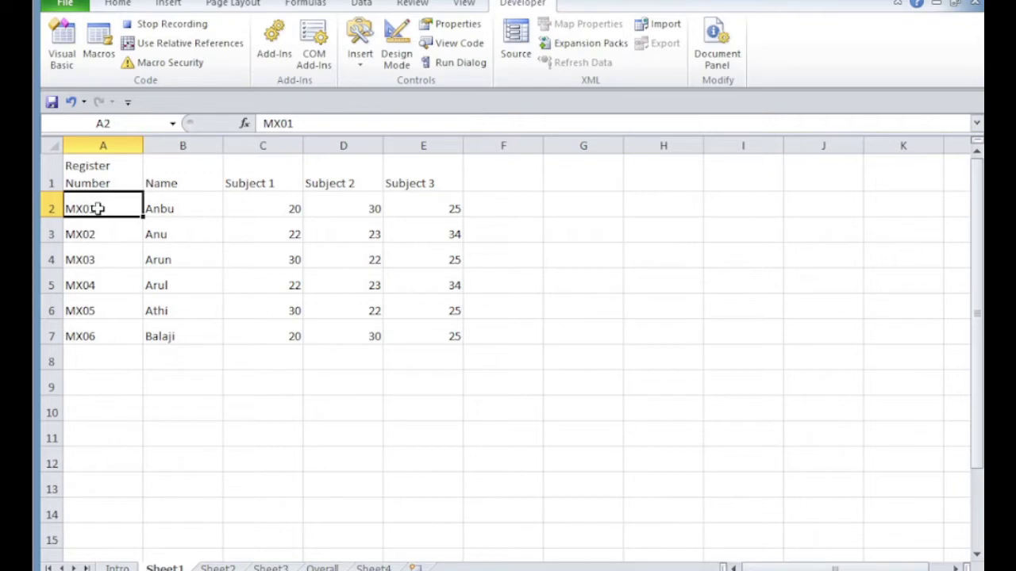
key("ctrl+shift+Right")
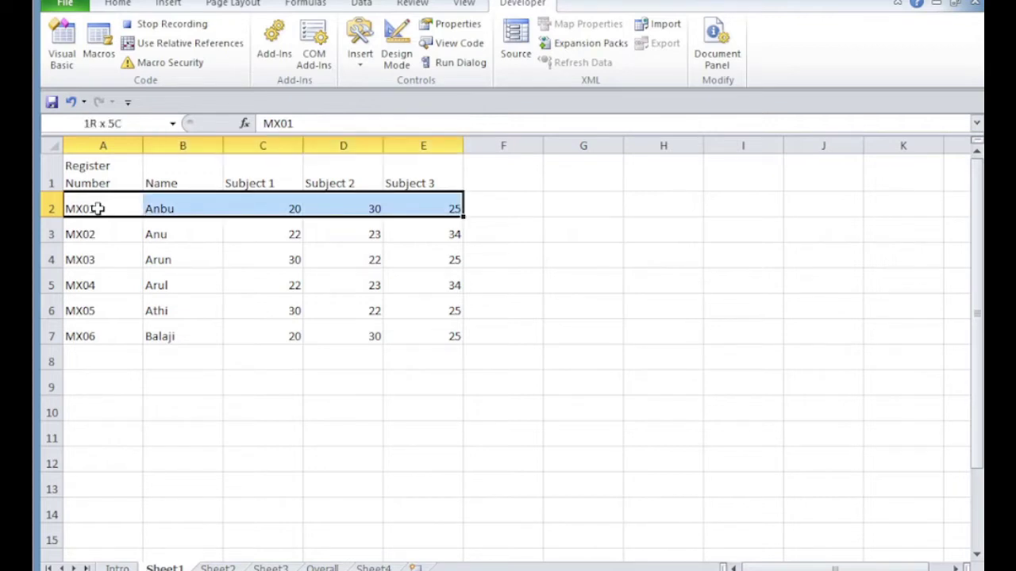
key("ctrl+shift+Down")
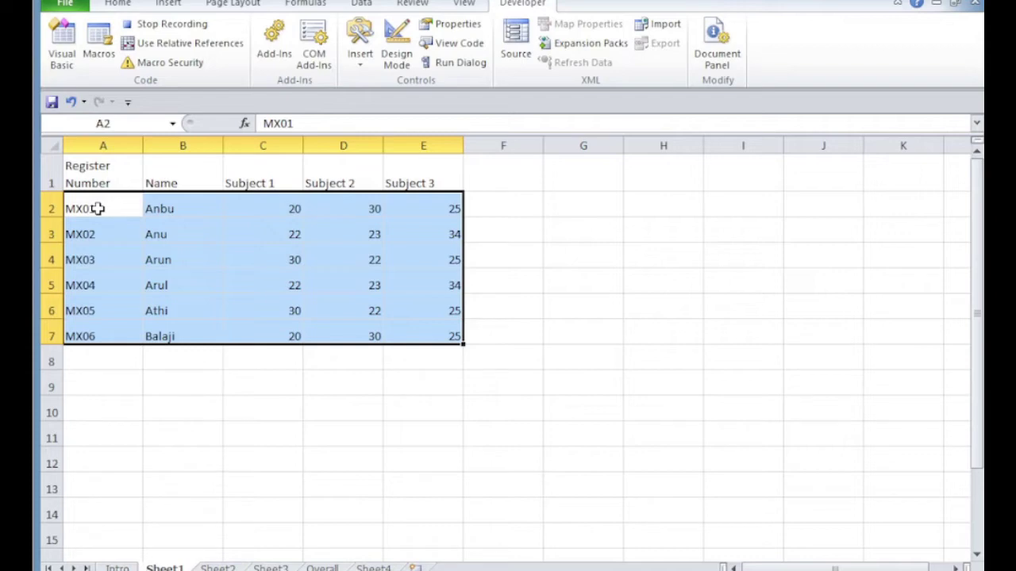
key("ctrl+c")
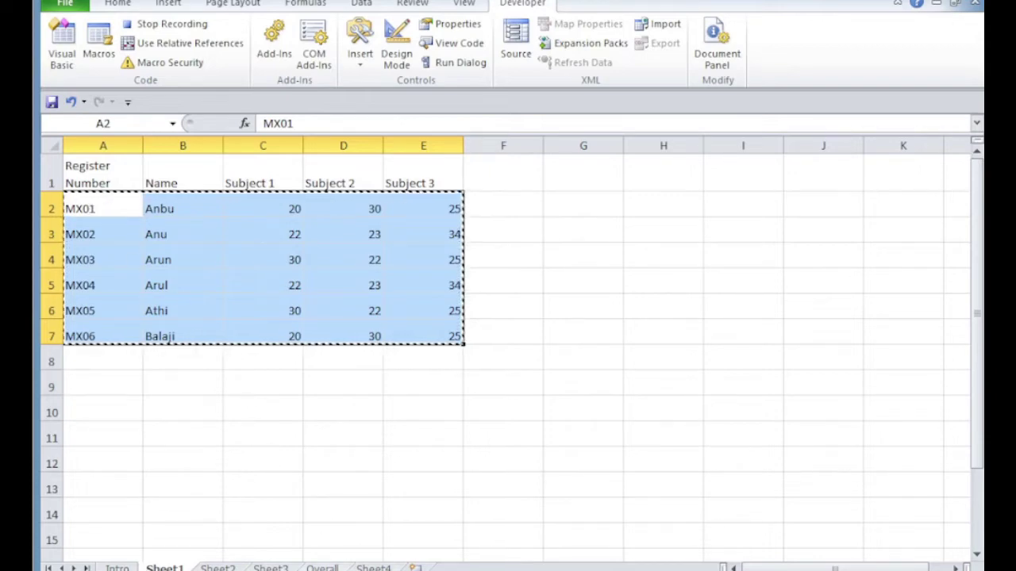
left_click(321, 569)
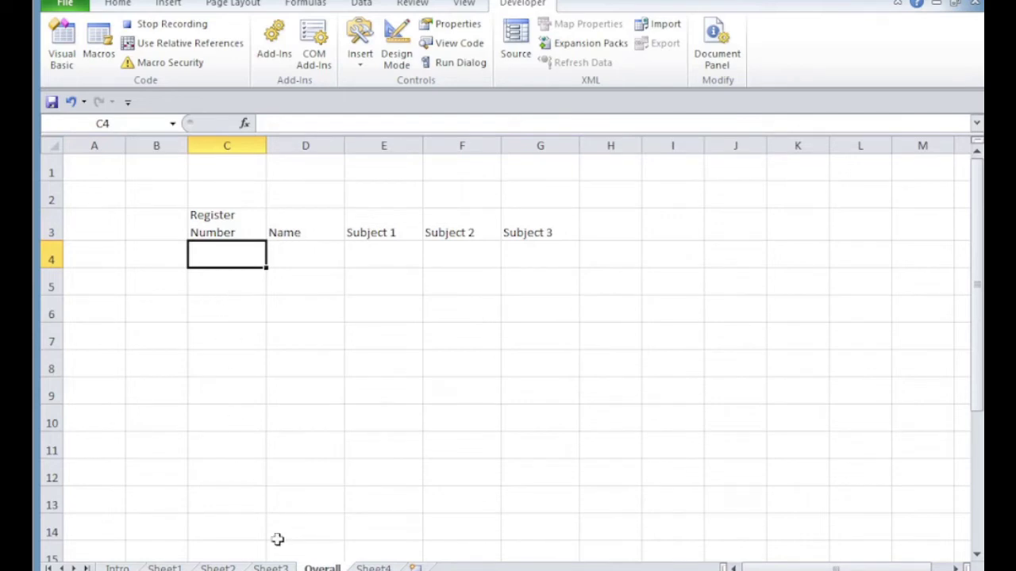
key("ctrl+v")
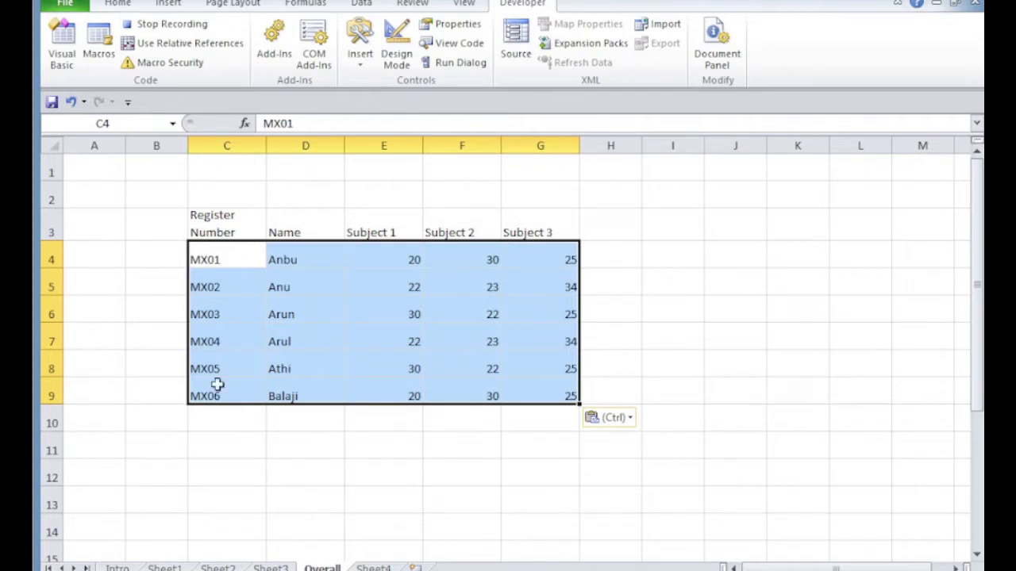
left_click(225, 259)
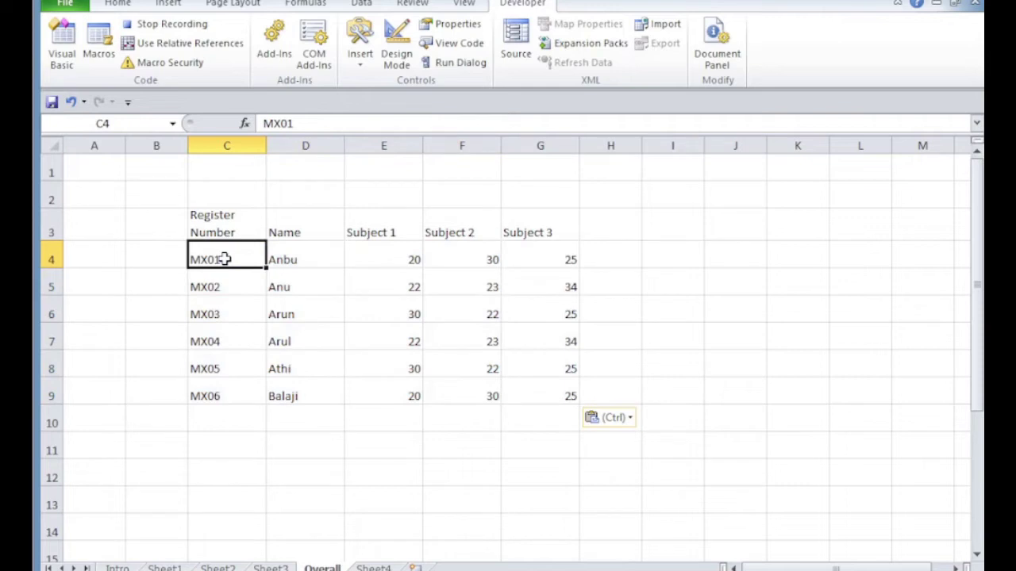
Step: Turn on relative references and move from the last record down to the empty row C10
key("ctrl+Down")
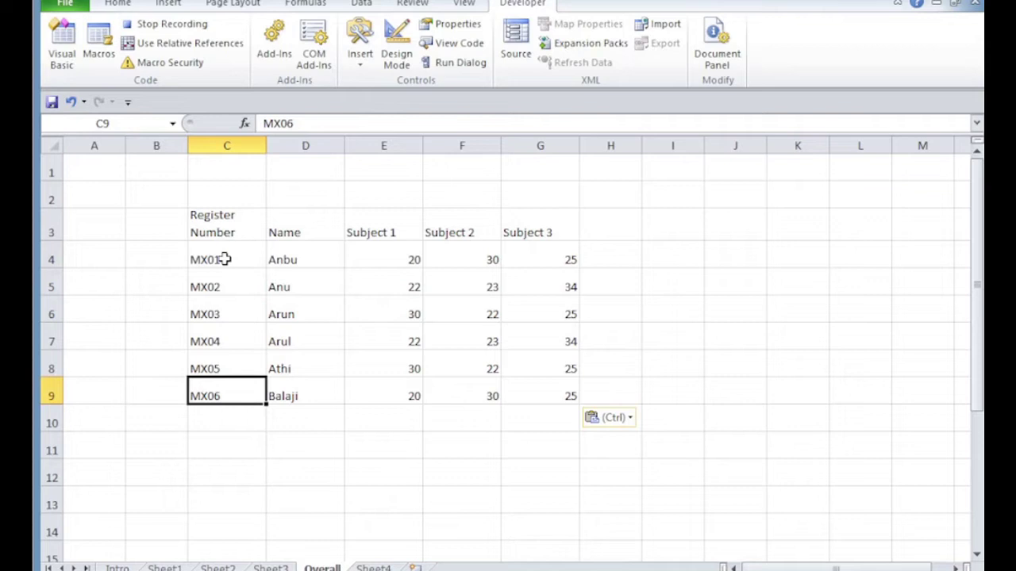
left_click(167, 45)
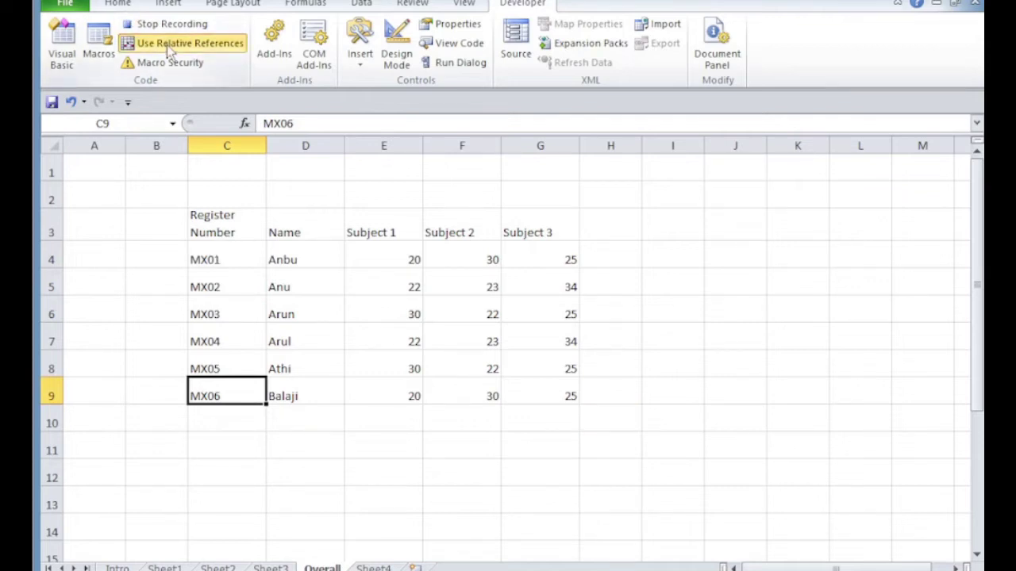
key("Down")
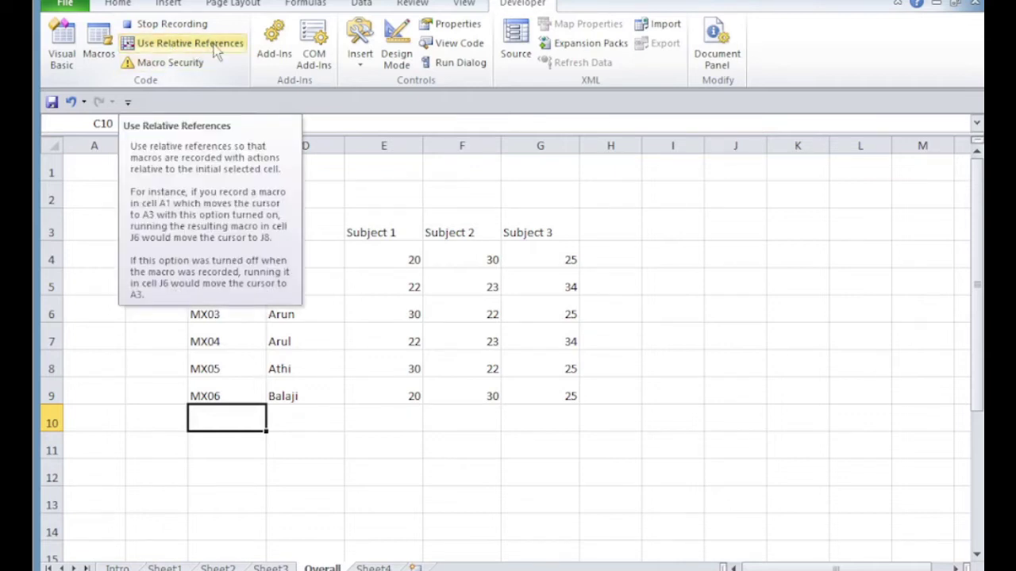
Step: Copy Sheet2's records MX07–MX10 and paste them below MX06 on the Overall sheet
left_click(226, 567)
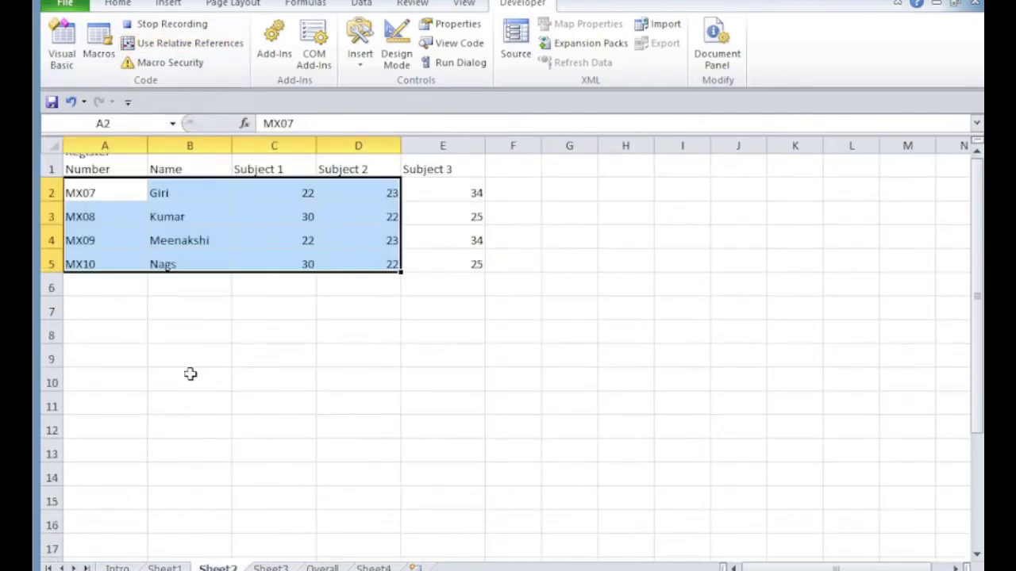
left_click(105, 192)
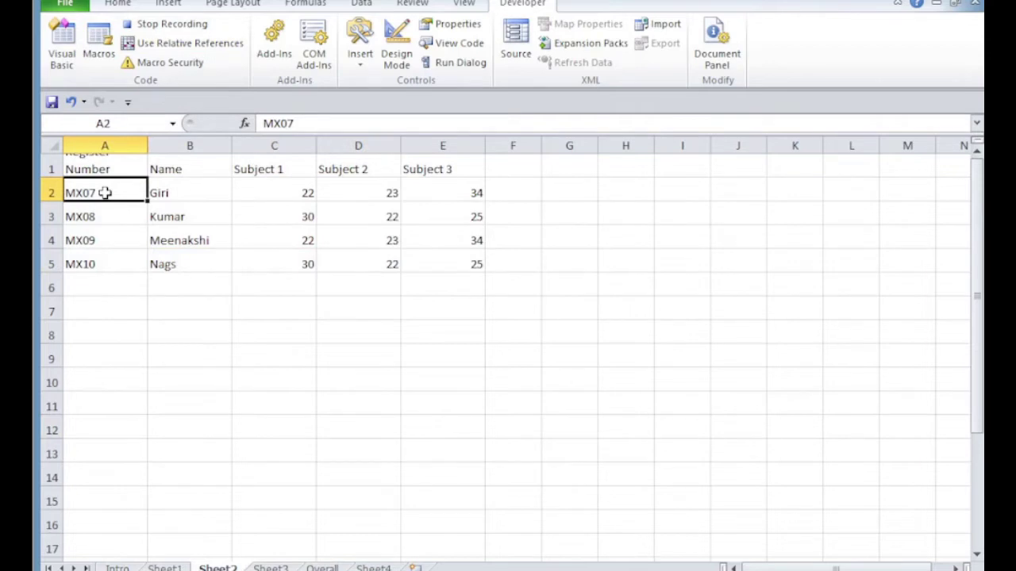
key("ctrl+shift+Right")
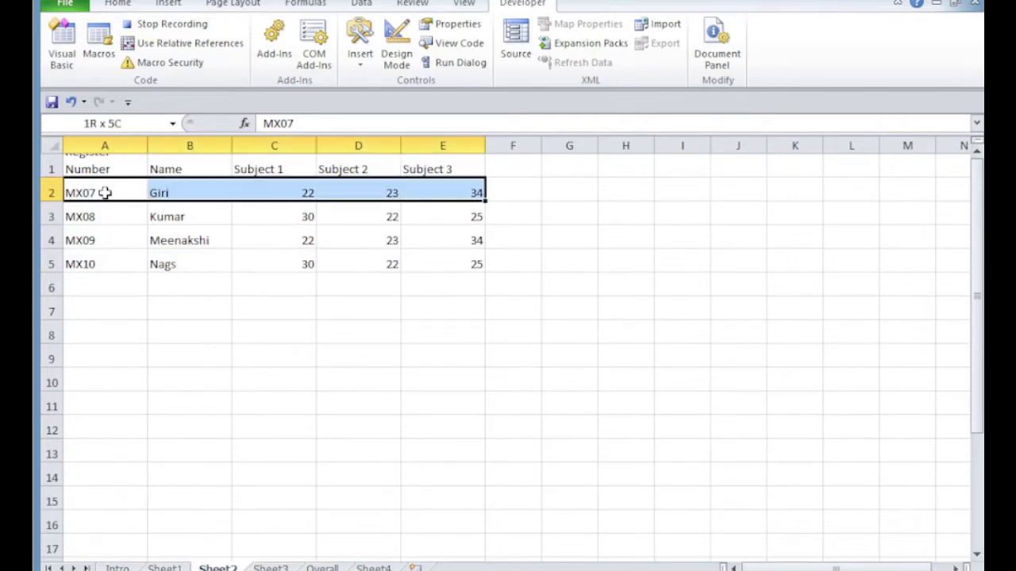
key("ctrl+shift+Down")
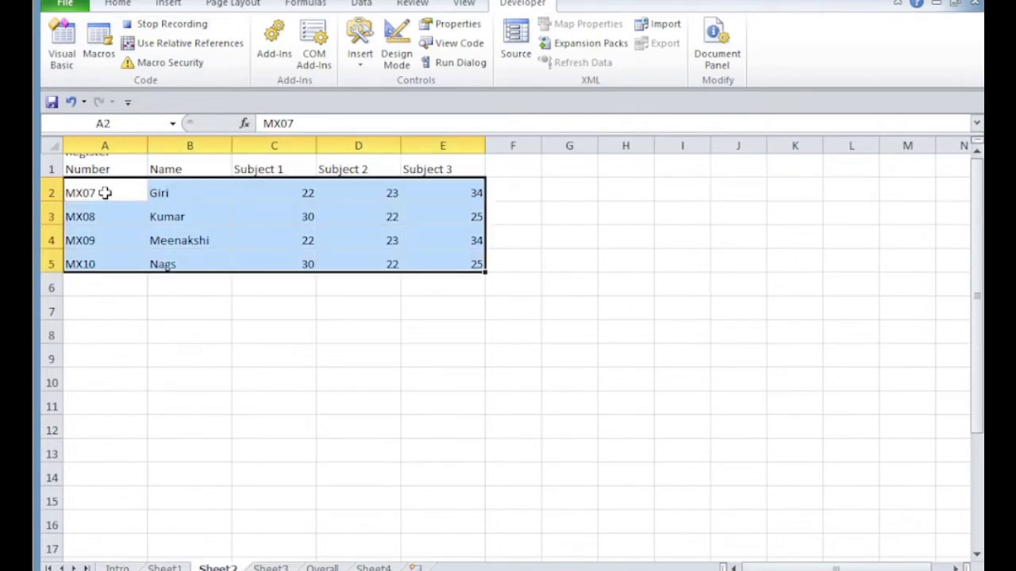
key("ctrl+c")
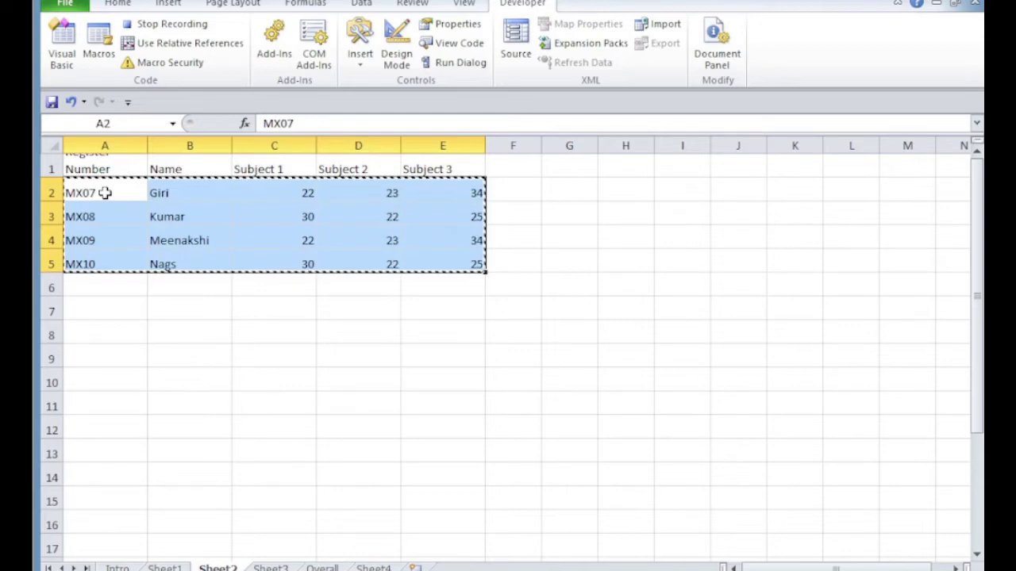
left_click(322, 568)
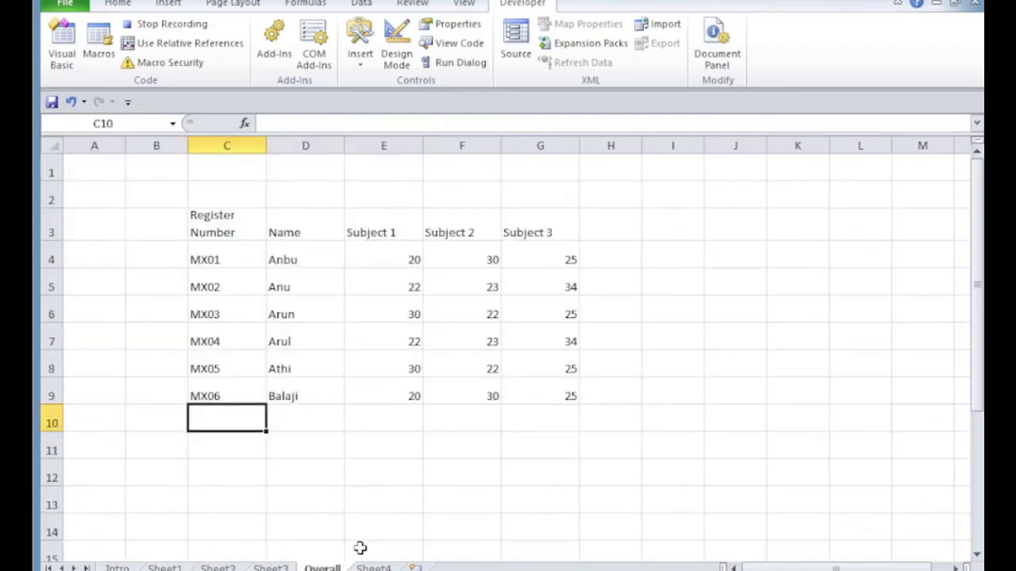
key("ctrl+v")
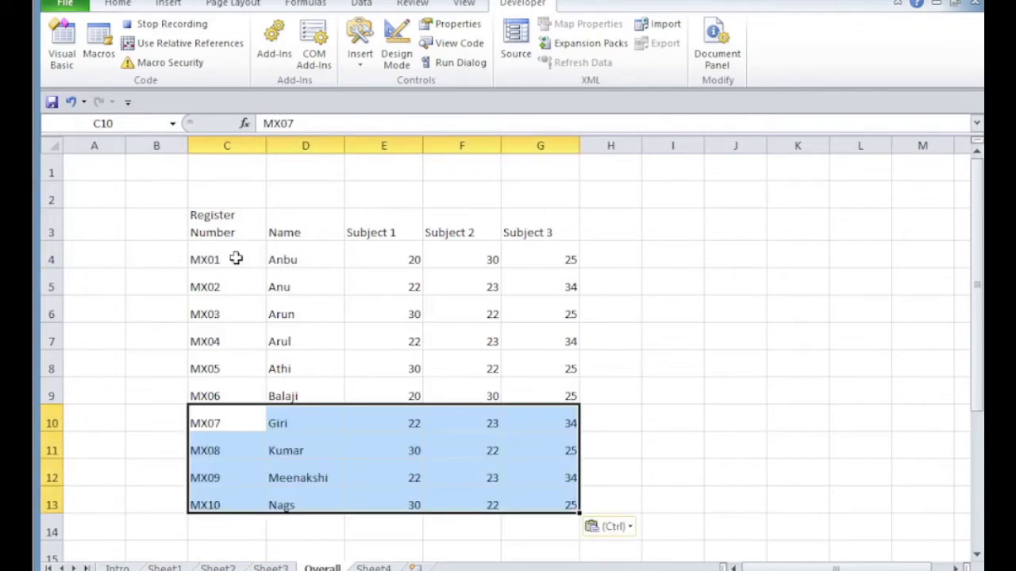
left_click(236, 259)
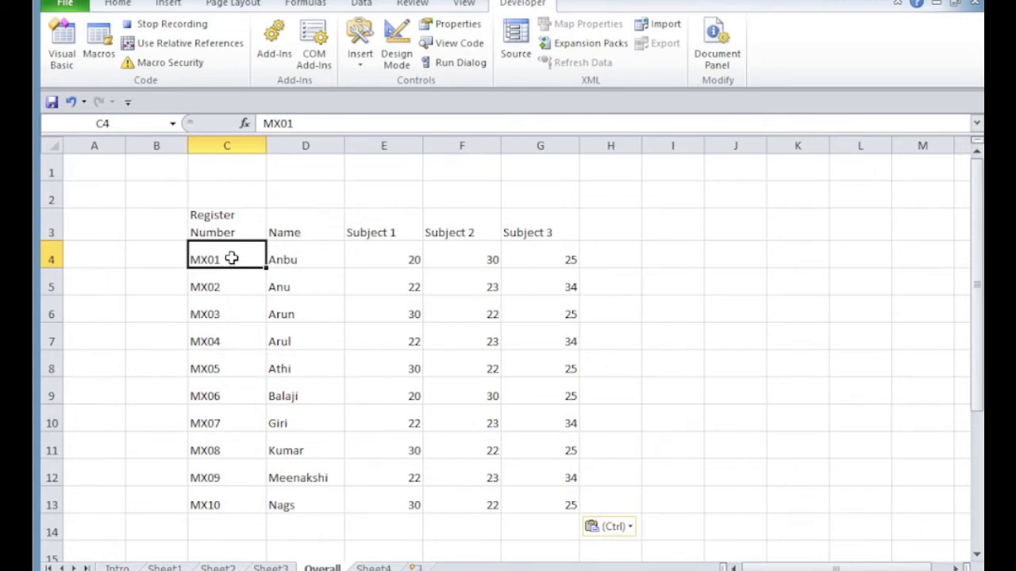
Step: With relative references on, move to the first empty row below MX10
left_click(227, 48)
key("ctrl+Down")
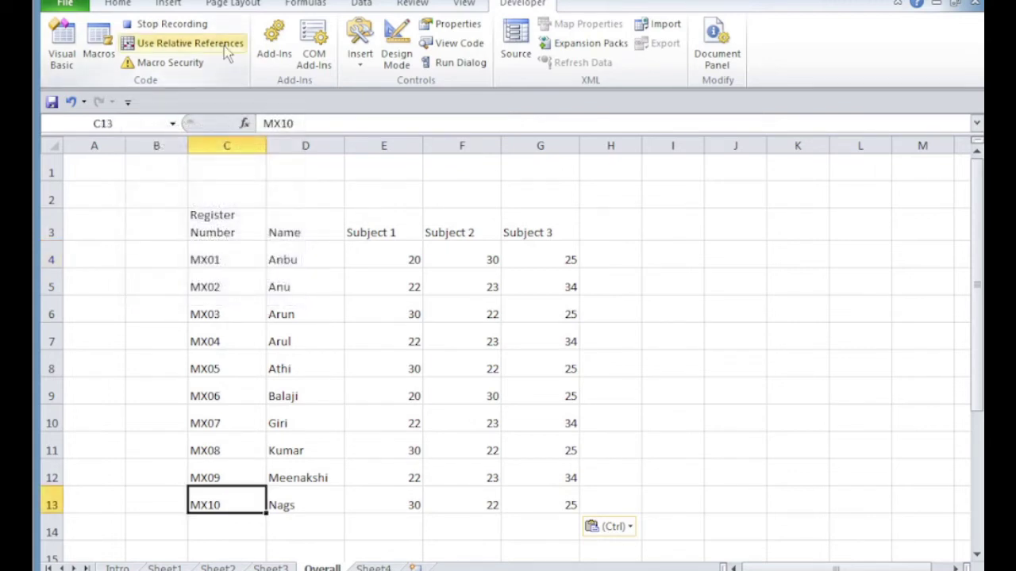
left_click(227, 49)
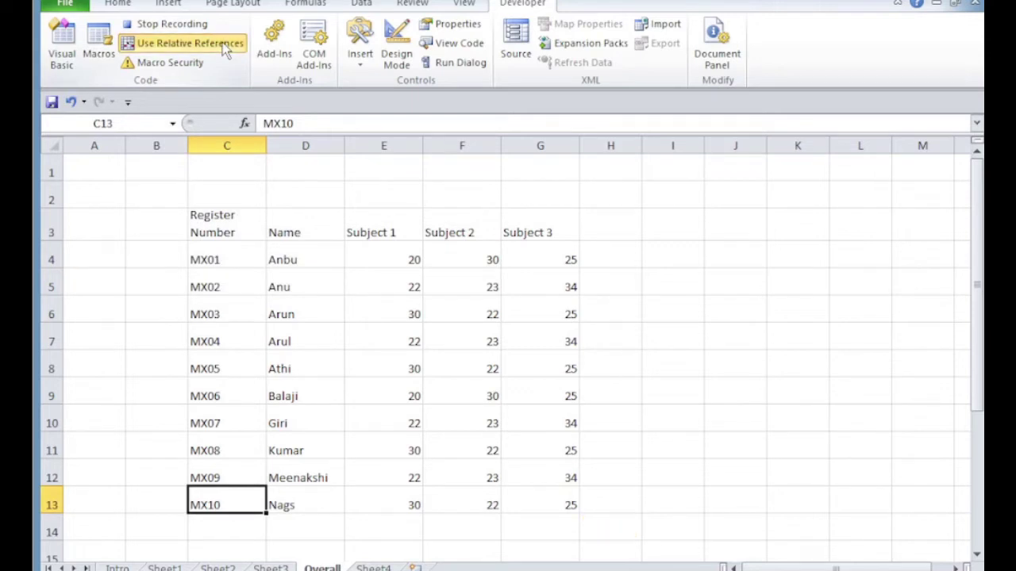
key("Down")
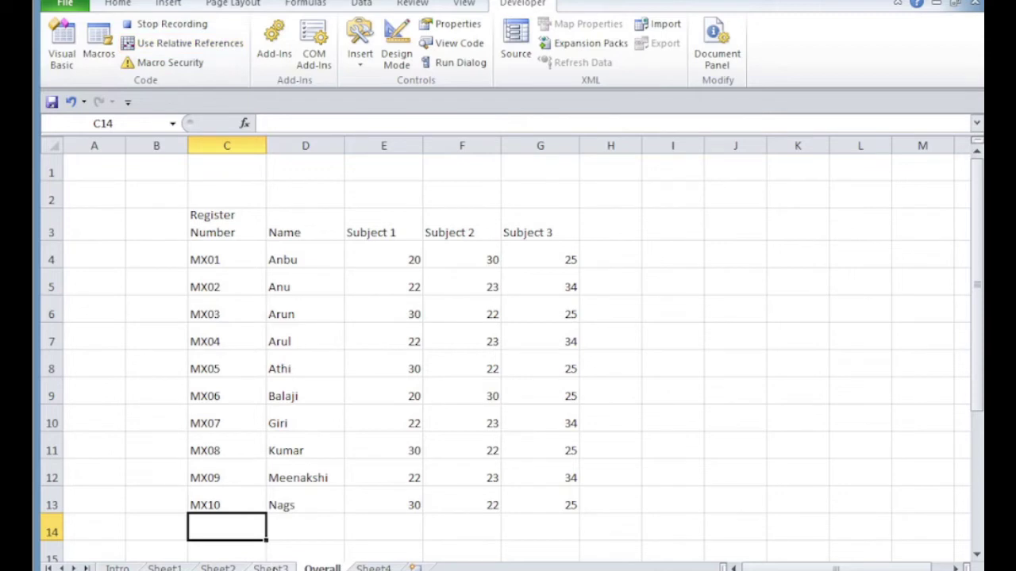
Step: Copy Sheet3's records MX11–MX19 and paste them below MX10 on the Overall sheet
left_click(270, 568)
left_click(101, 205)
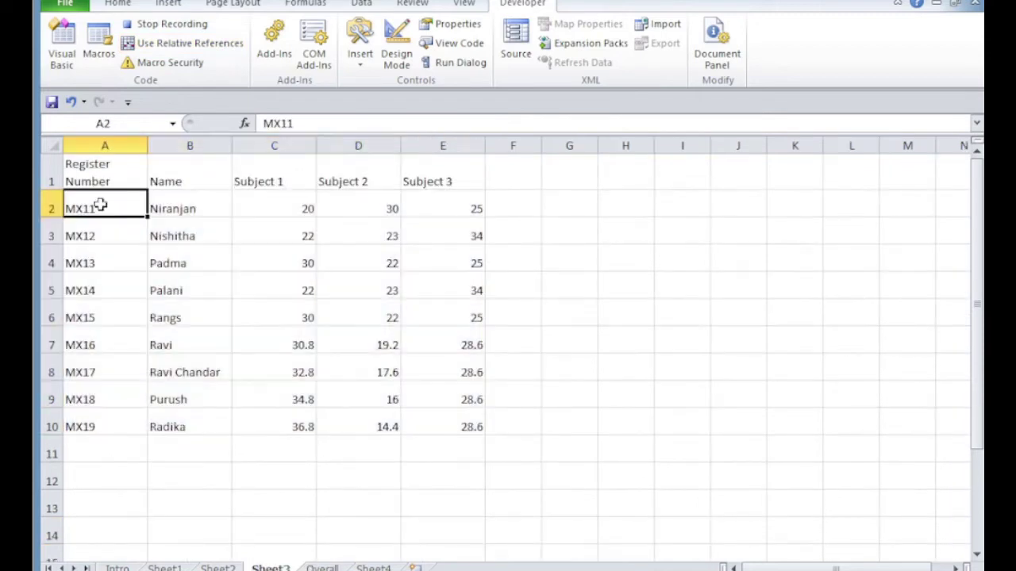
key("ctrl+shift+Right")
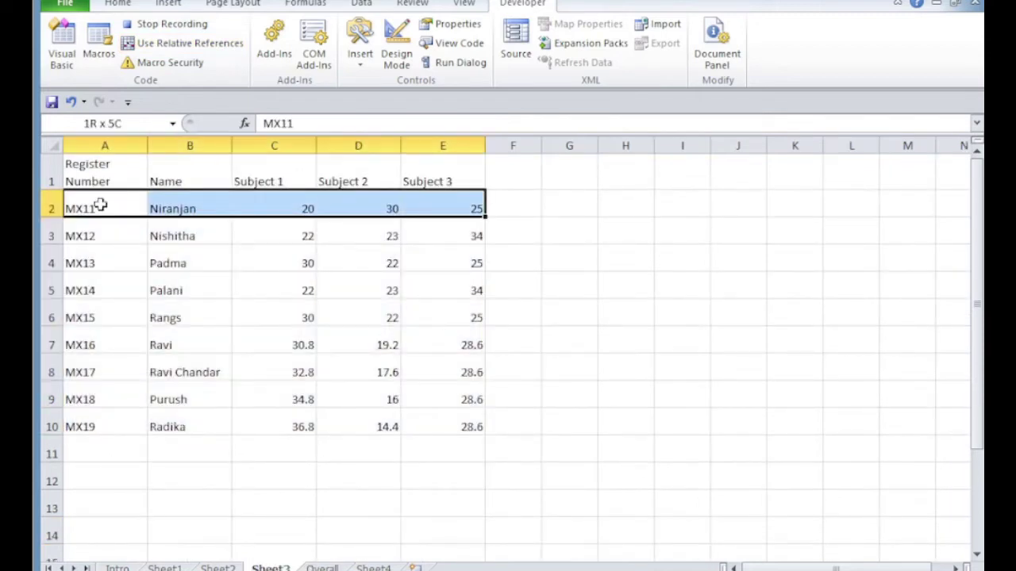
key("ctrl+shift+Down")
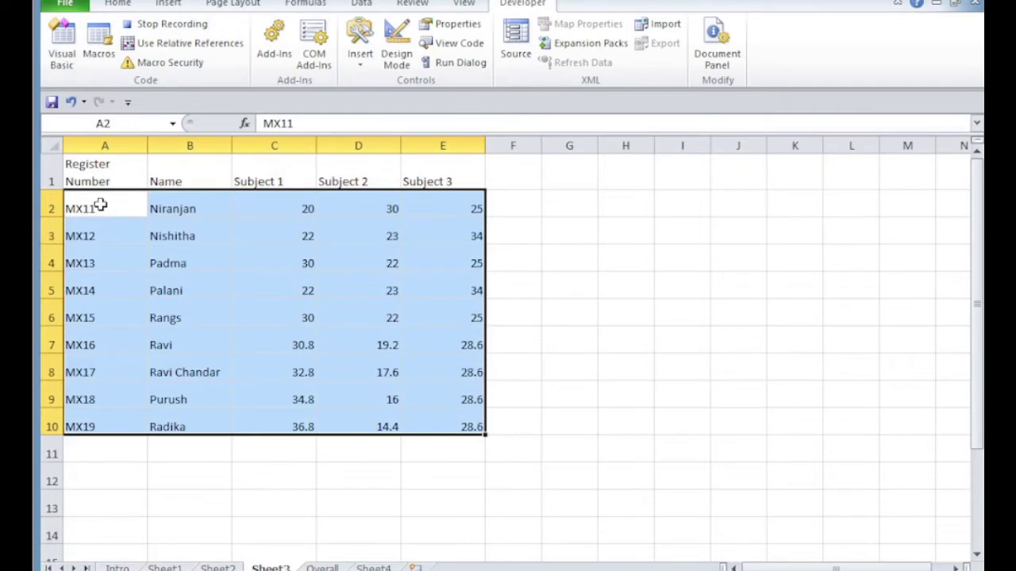
key("ctrl+c")
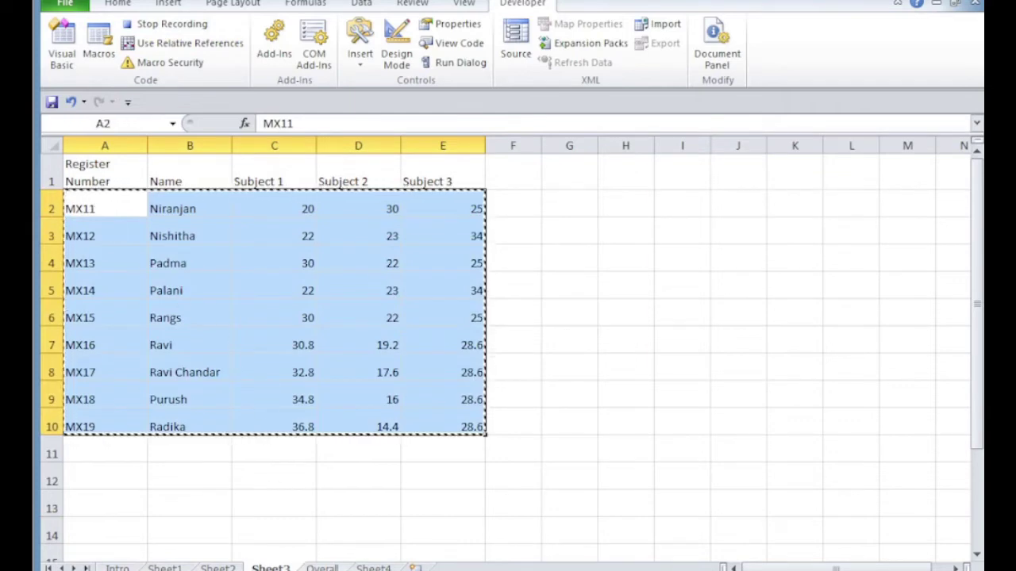
key("ctrl+Page_Down")
key("ctrl+v")
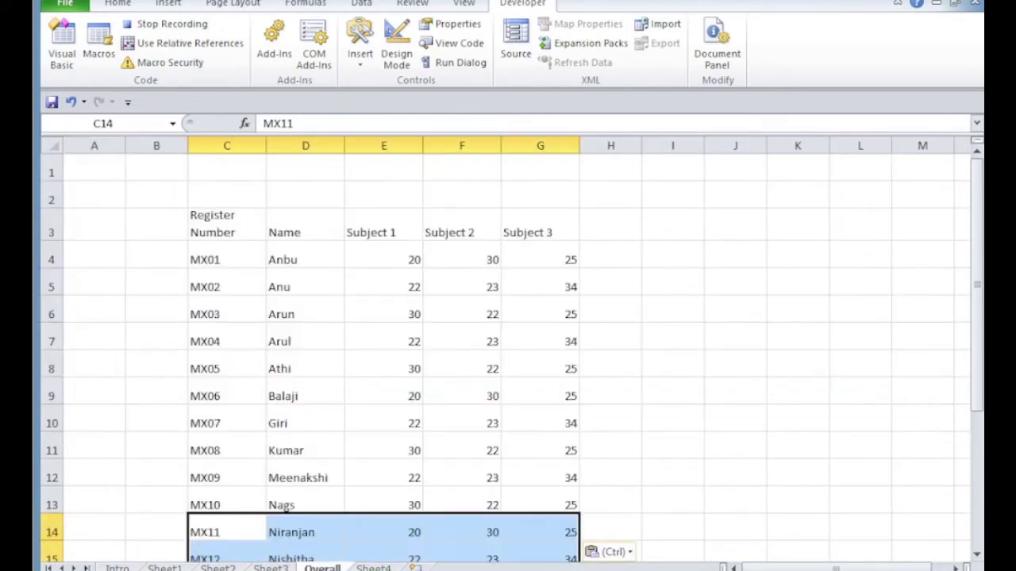
left_click(231, 259)
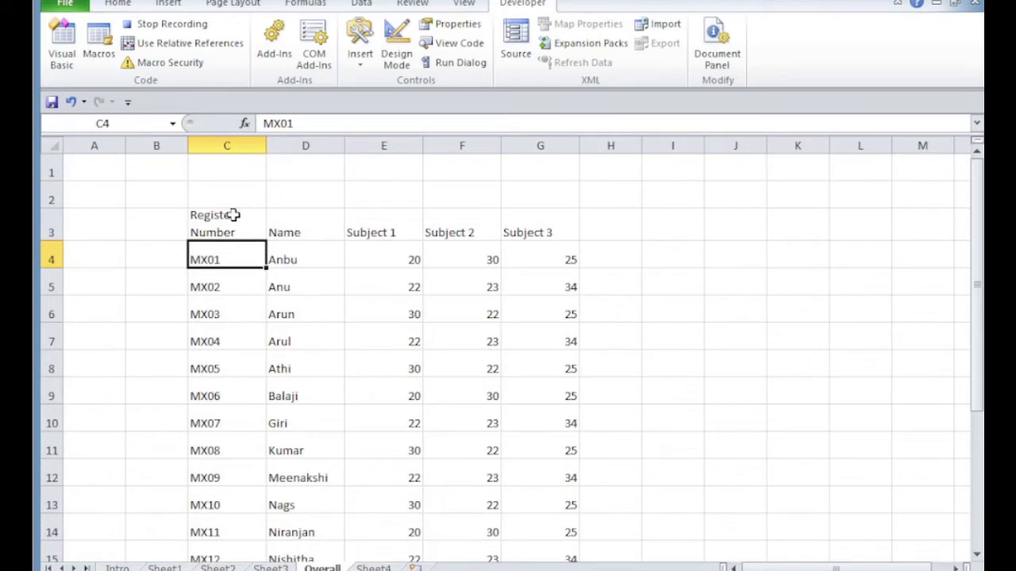
Step: Give the whole Overall table all borders and centred text
left_click(233, 214)
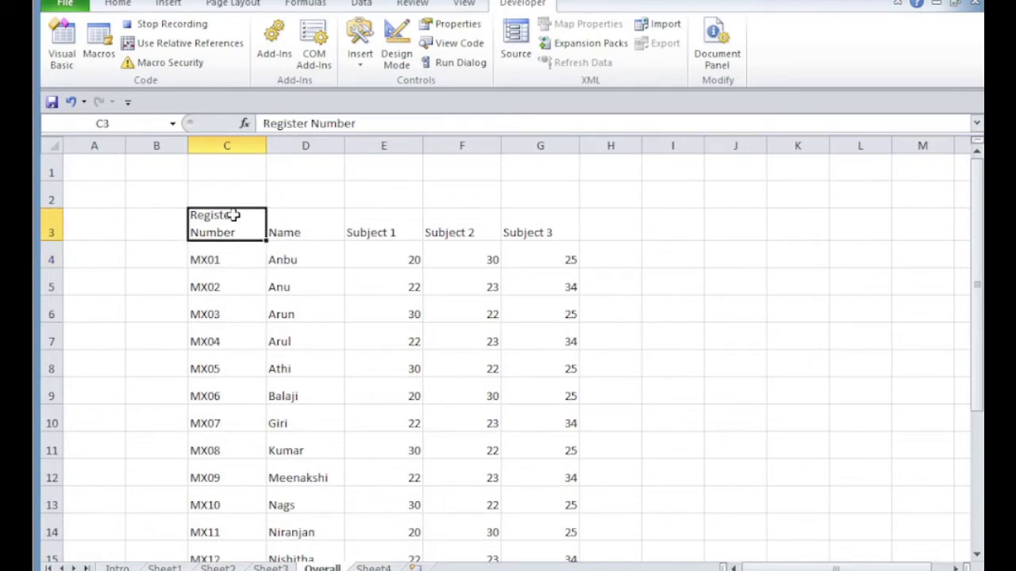
key("ctrl+shift+Right")
key("ctrl+shift+Down")
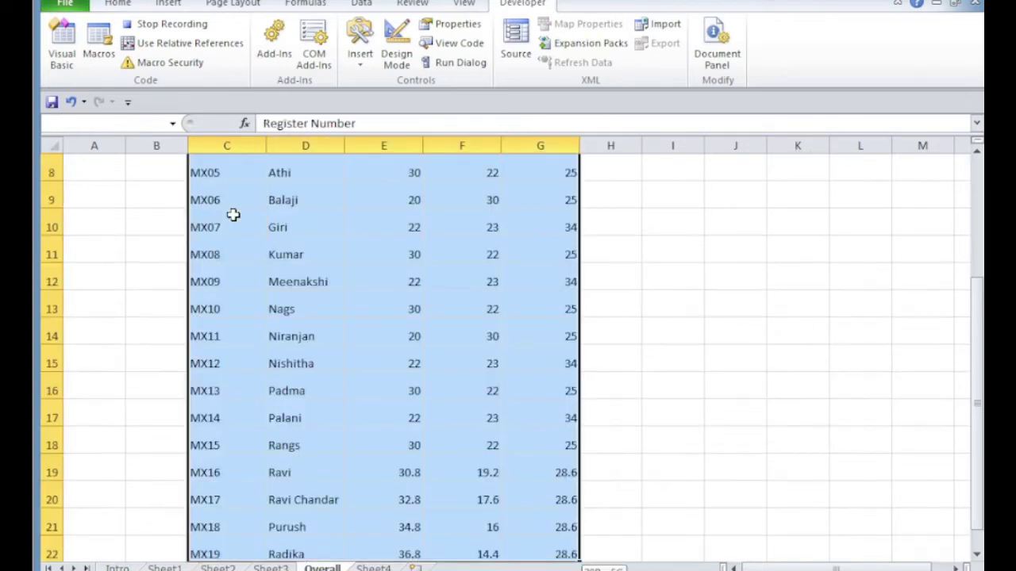
left_click(117, 4)
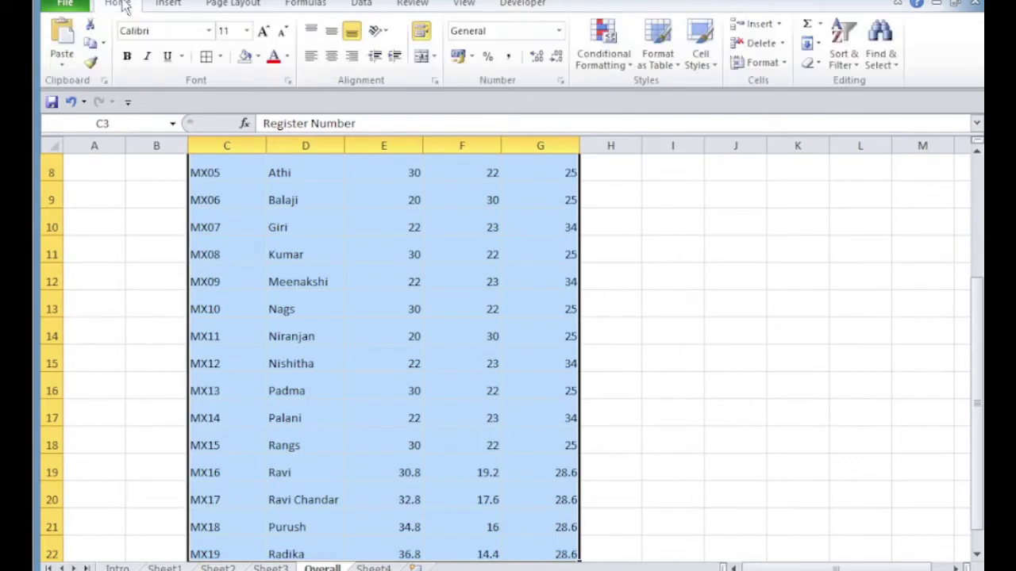
left_click(222, 56)
left_click(247, 195)
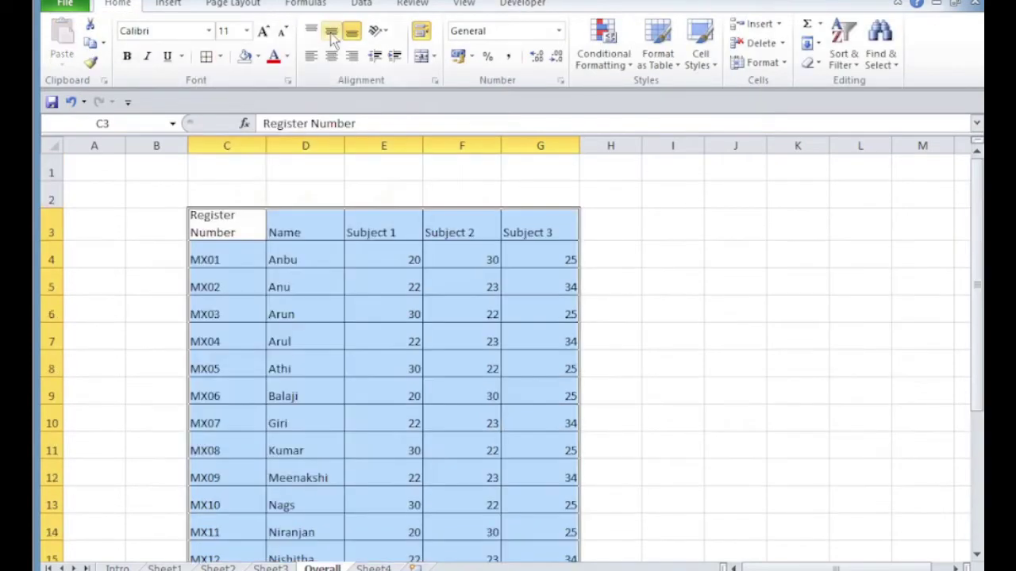
left_click(335, 61)
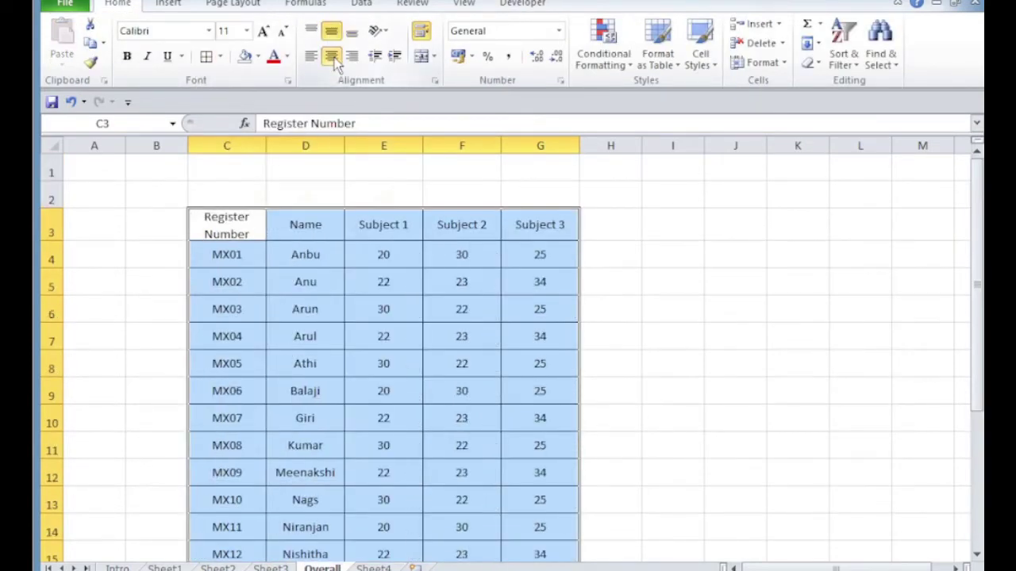
Step: Make the header row bold at font size 12 and make row 3 taller
key("ctrl+shift+Up")
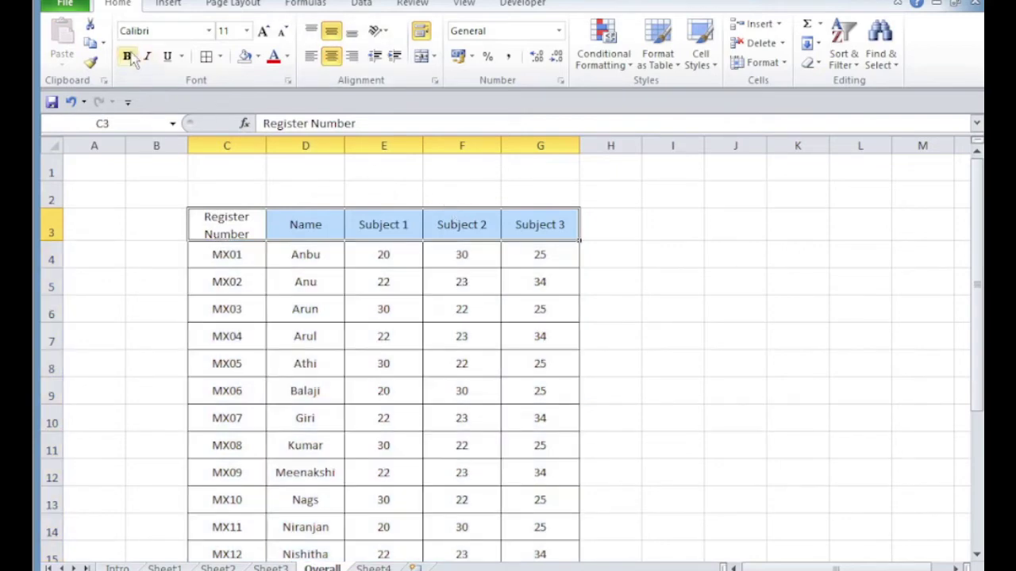
left_click(130, 57)
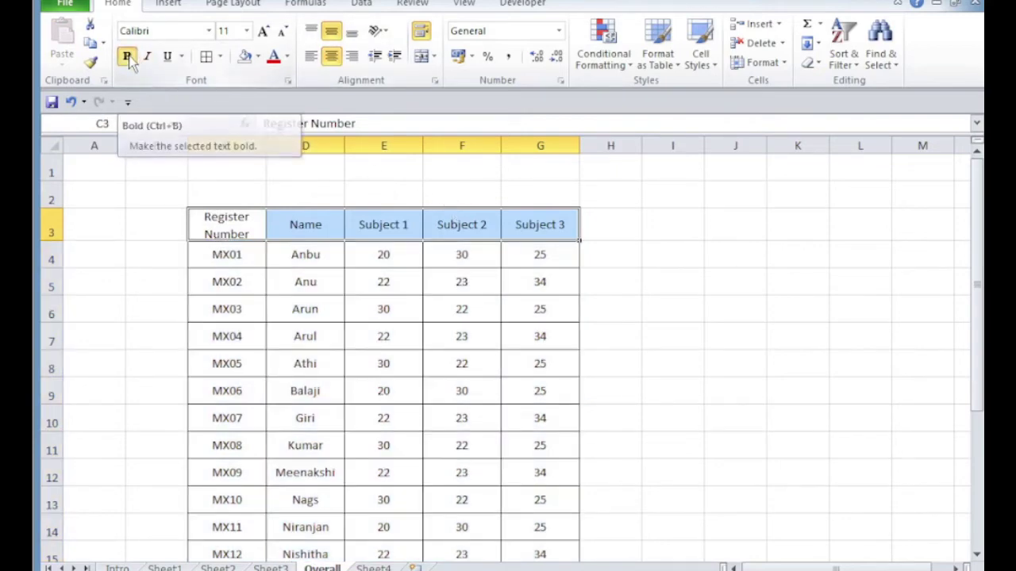
left_click(264, 33)
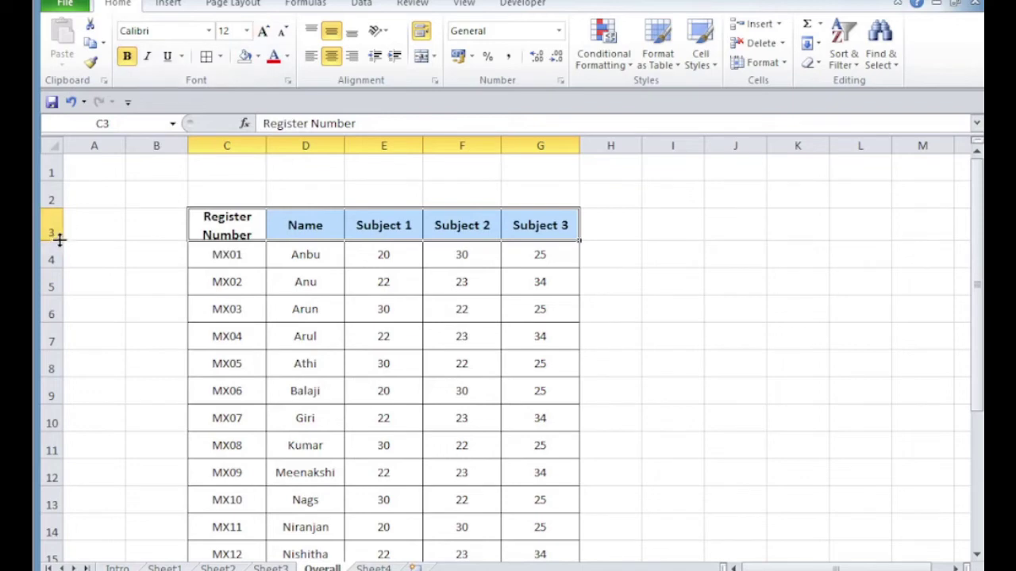
left_click_drag(58, 241, 58, 251)
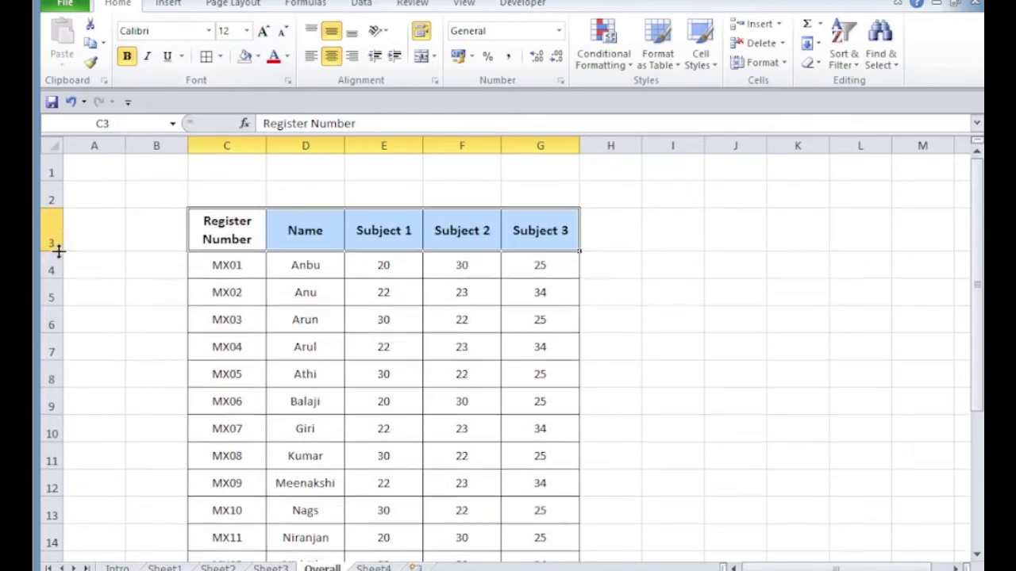
double_click(233, 228)
left_click_drag(233, 227, 357, 230)
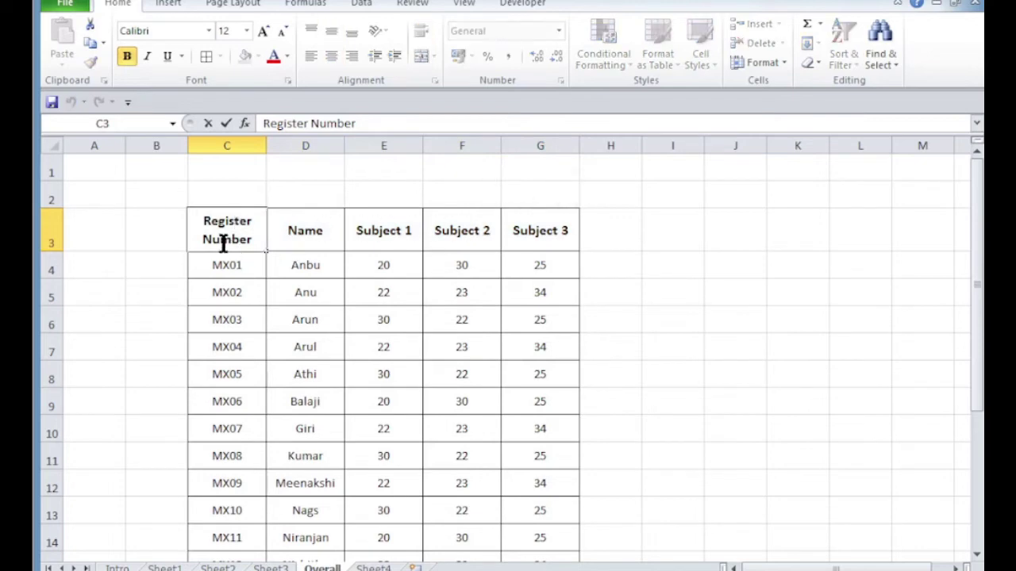
left_click_drag(219, 227, 403, 235)
left_click(324, 231)
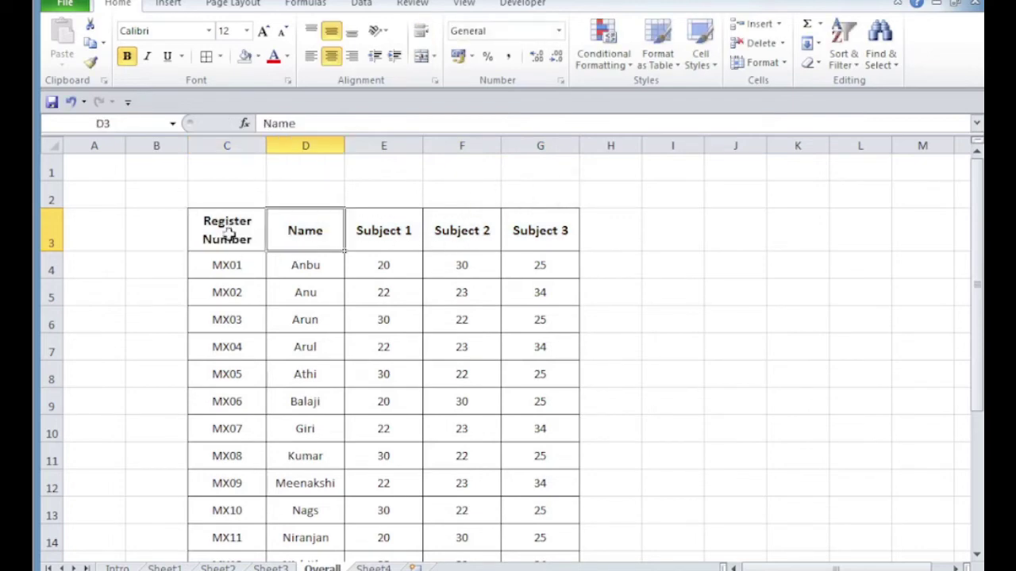
Step: Set columns C–G to a column width of 13
left_click_drag(230, 235, 540, 234)
left_click(782, 64)
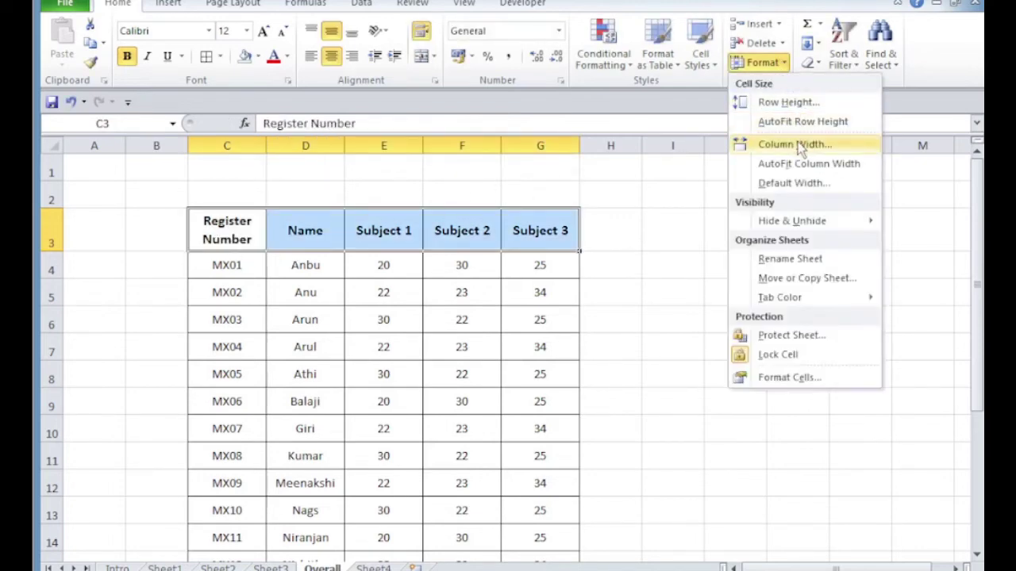
left_click(798, 145)
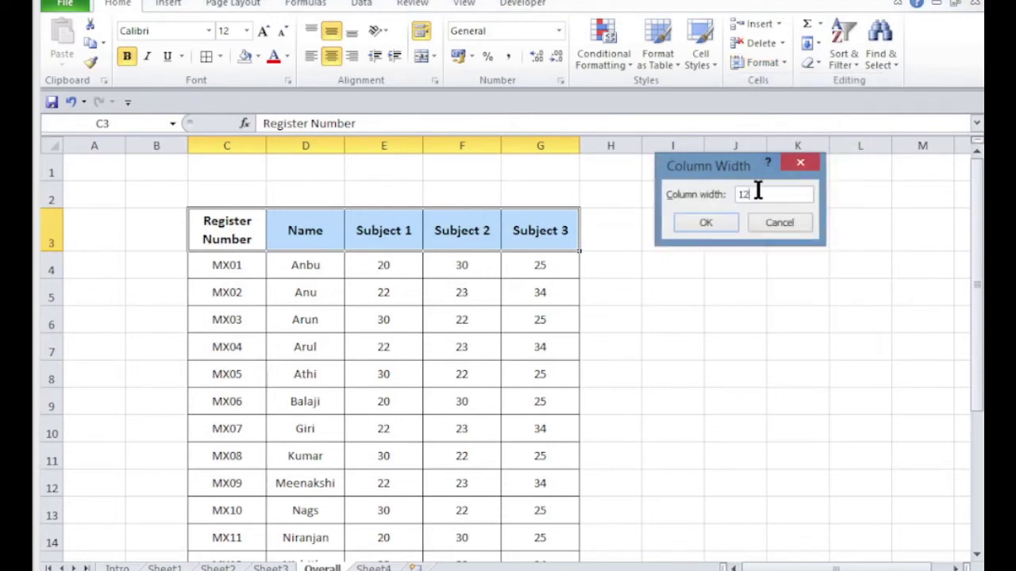
type("13")
key("Return")
scroll(505, 302, "down", 3)
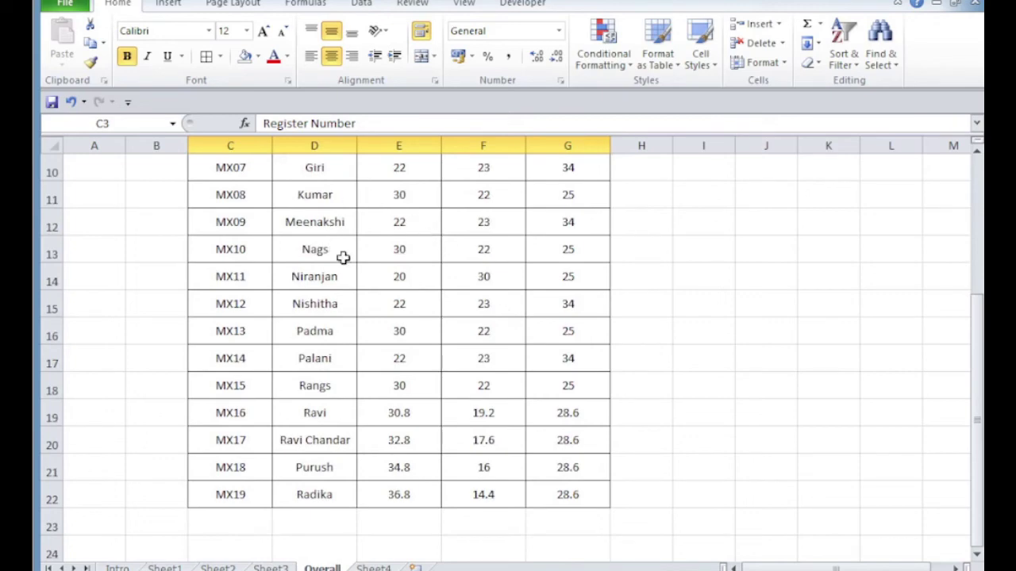
left_click(531, 6)
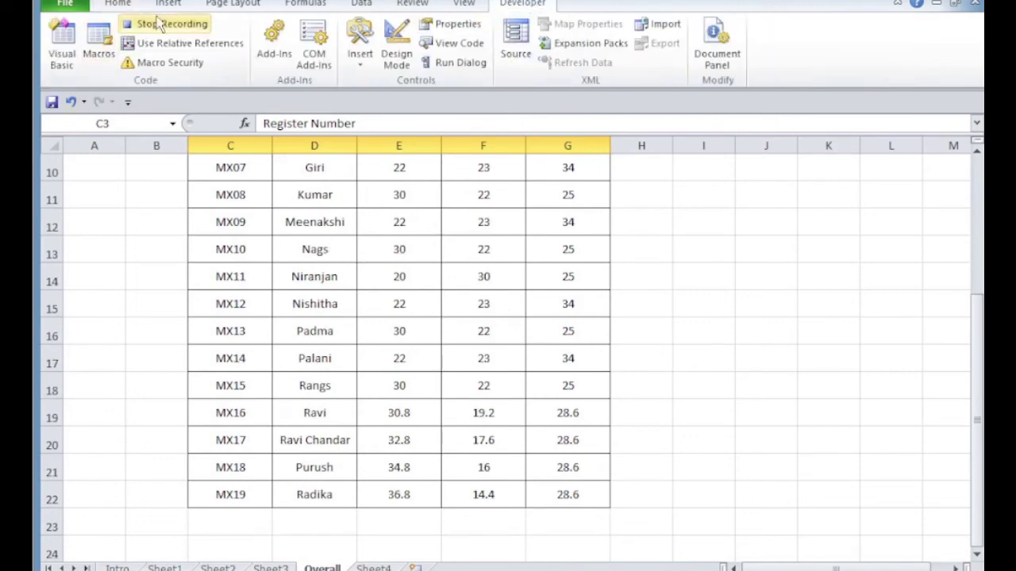
Step: Delete the record values from C4:G22 of the Overall table
scroll(322, 354, "up", 3)
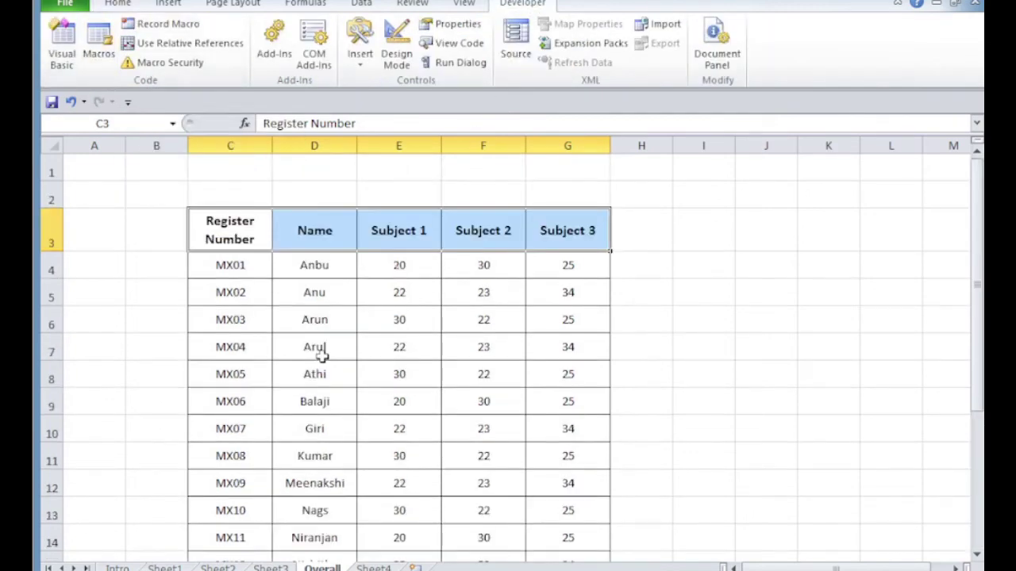
scroll(323, 369, "down", 6)
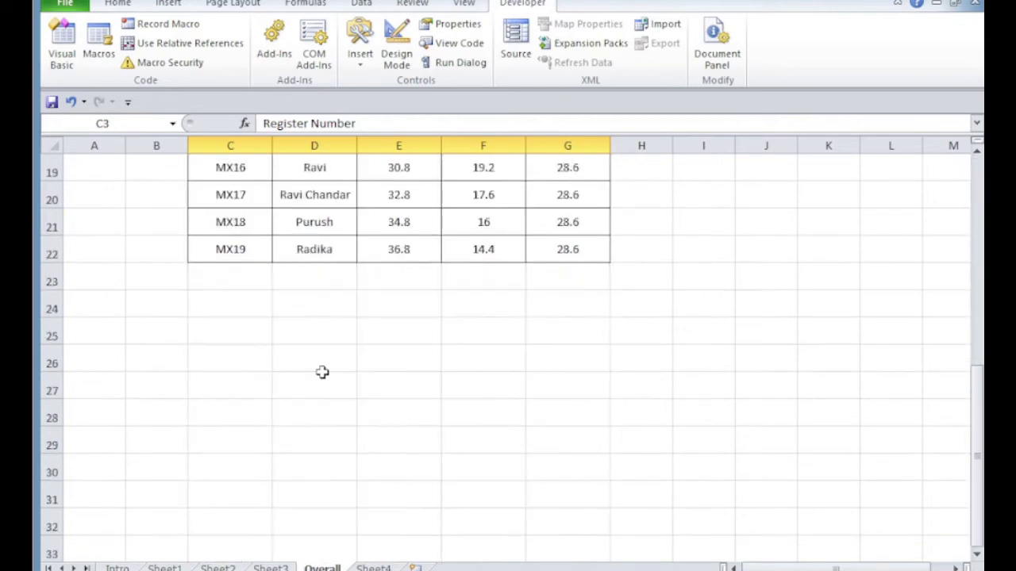
scroll(324, 358, "up", 5)
scroll(219, 256, "up", 1)
mouse_move(219, 264)
left_mouse_down()
mouse_move(610, 536)
mouse_move(583, 468)
mouse_move(585, 484)
left_mouse_up()
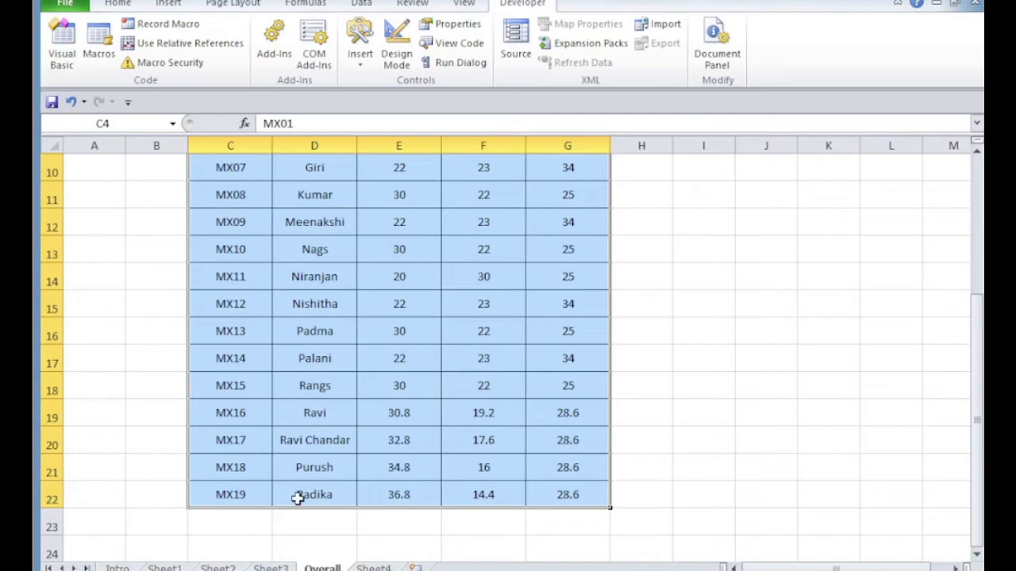
key("Delete")
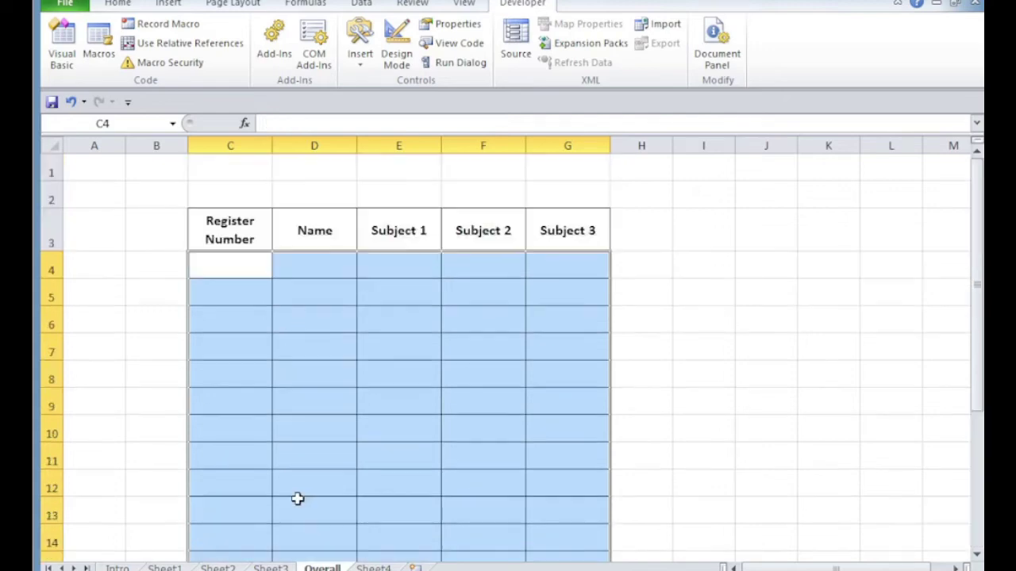
Step: Clear formats from the emptied rows and open the Visual Basic editor
left_click(117, 3)
left_click(811, 64)
left_click(832, 104)
left_click(765, 232)
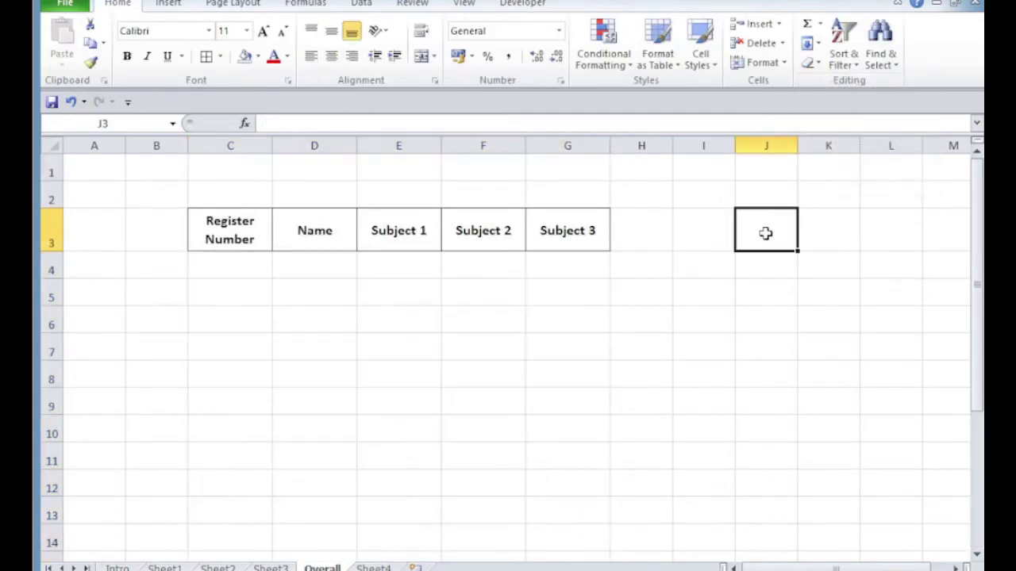
left_click(522, 3)
left_click(65, 47)
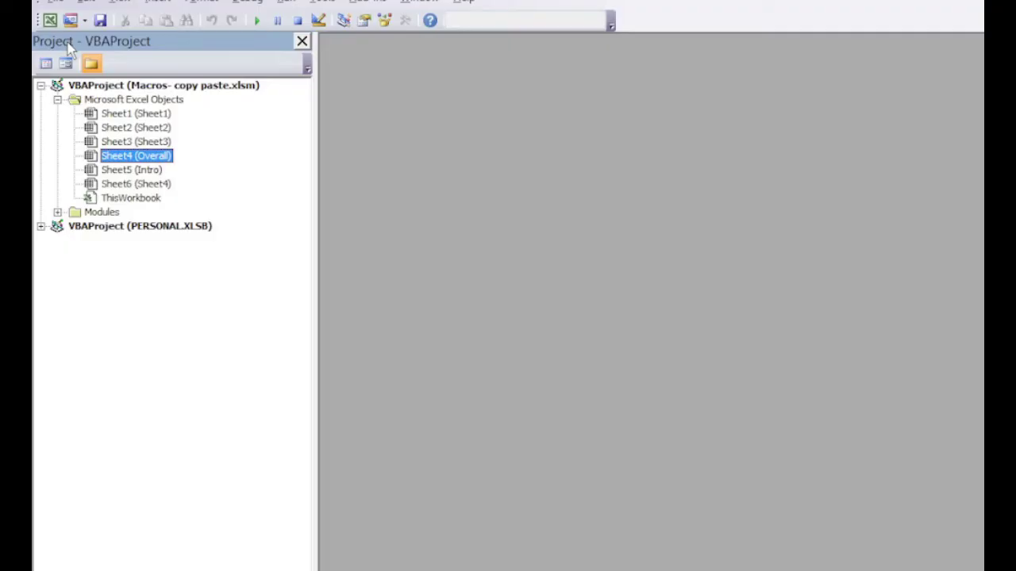
Step: Open Module1's Macro12 code and review the Sheet1 copy statements
double_click(79, 212)
double_click(115, 226)
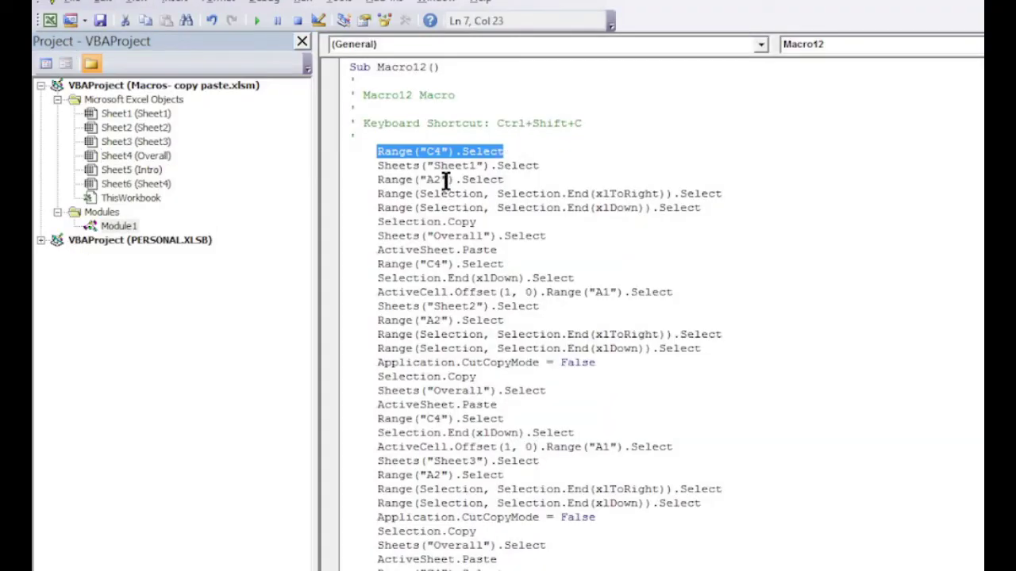
left_click_drag(376, 167, 538, 206)
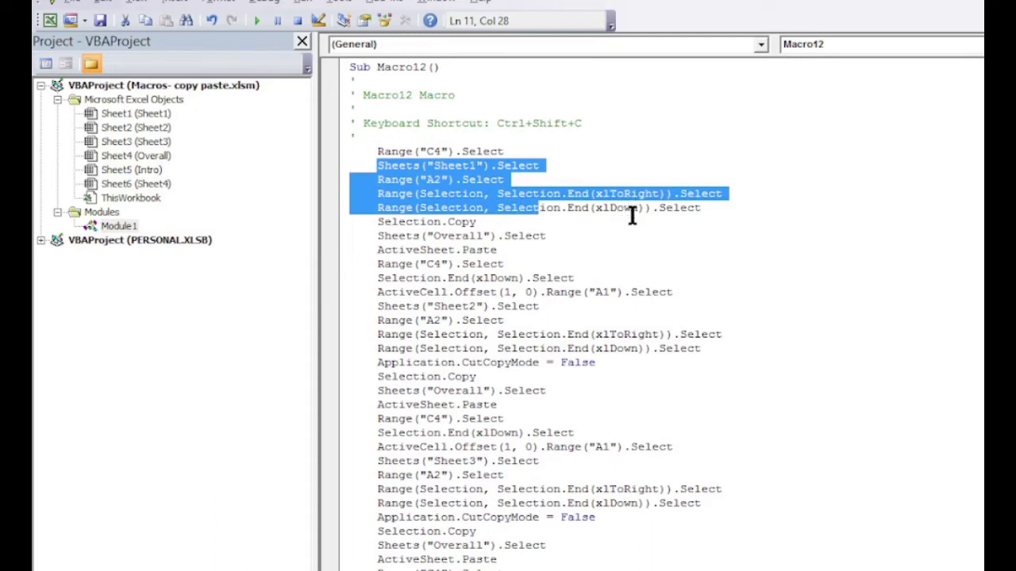
left_click_drag(470, 223, 360, 166)
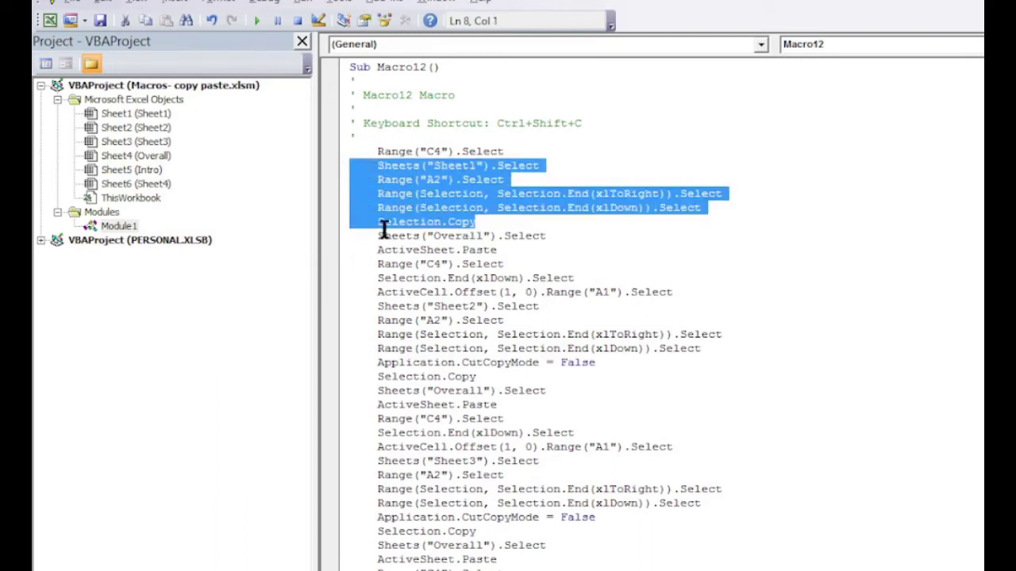
Step: Insert blank lines after Selection.Copy, ActiveSheet.Paste and the ActiveCell.Offset line
left_click(487, 224)
key("Return")
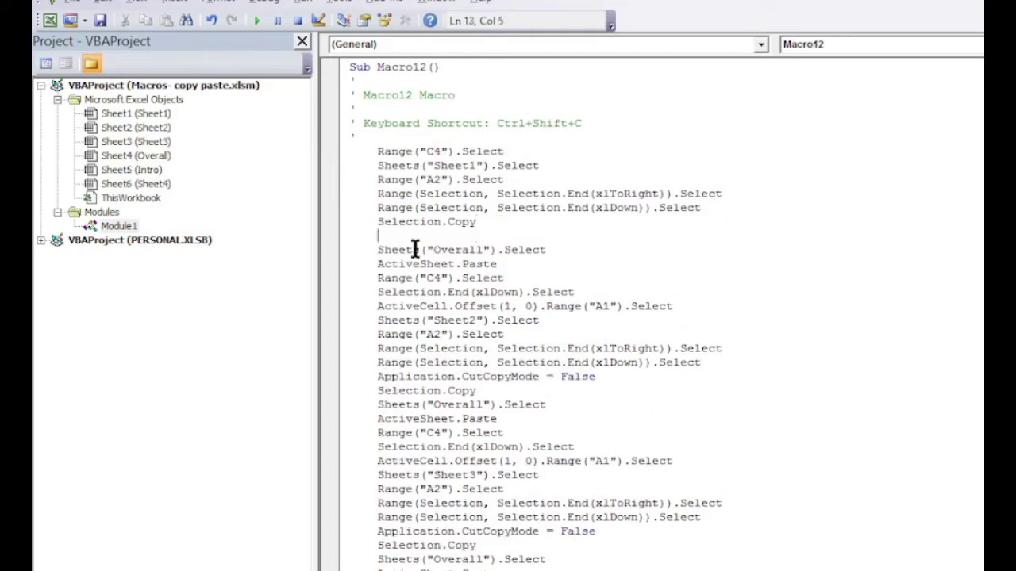
left_click_drag(376, 250, 525, 260)
left_click(500, 265)
key("Return")
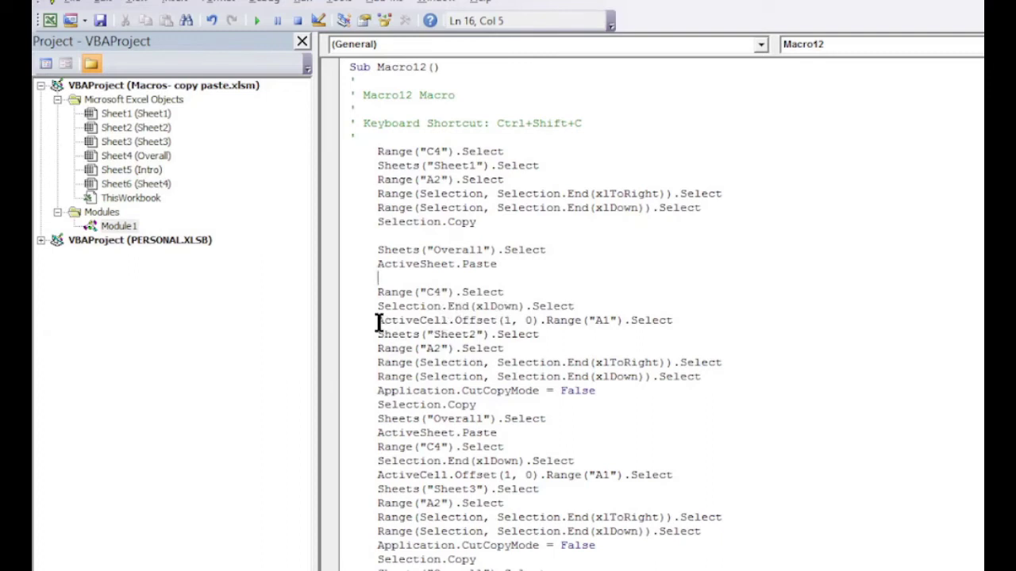
left_click_drag(377, 321, 687, 320)
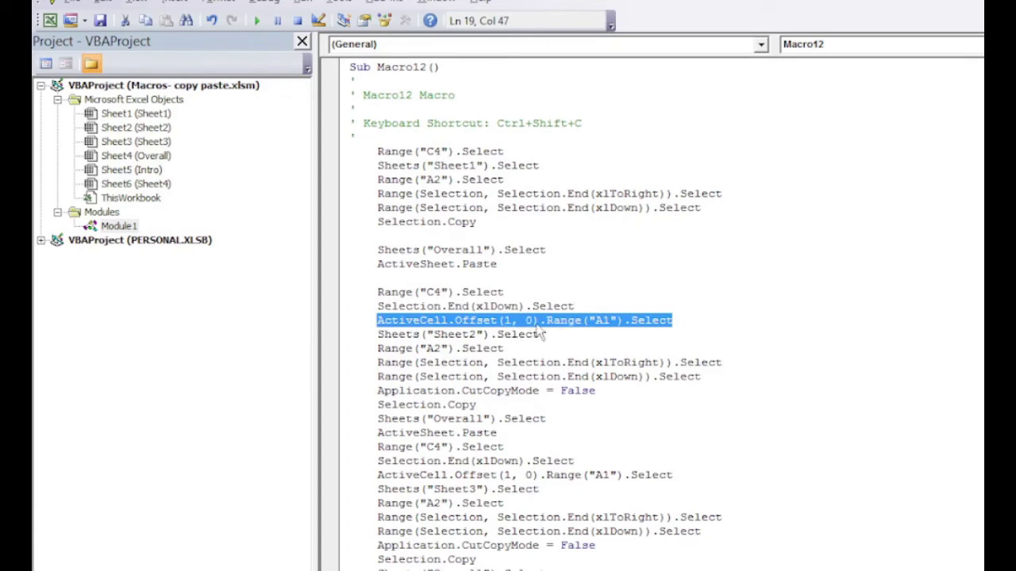
left_click(687, 321)
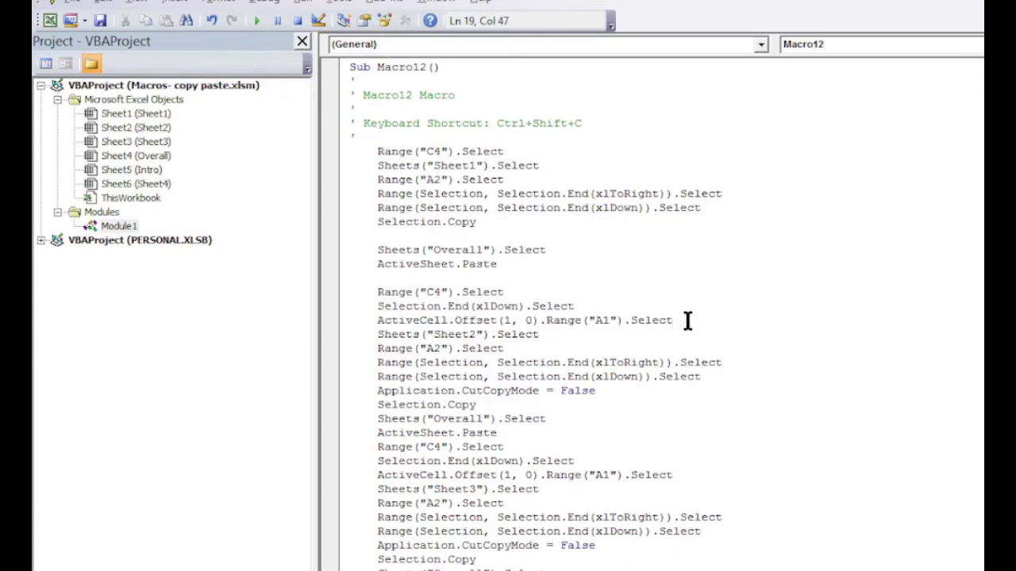
key("Return")
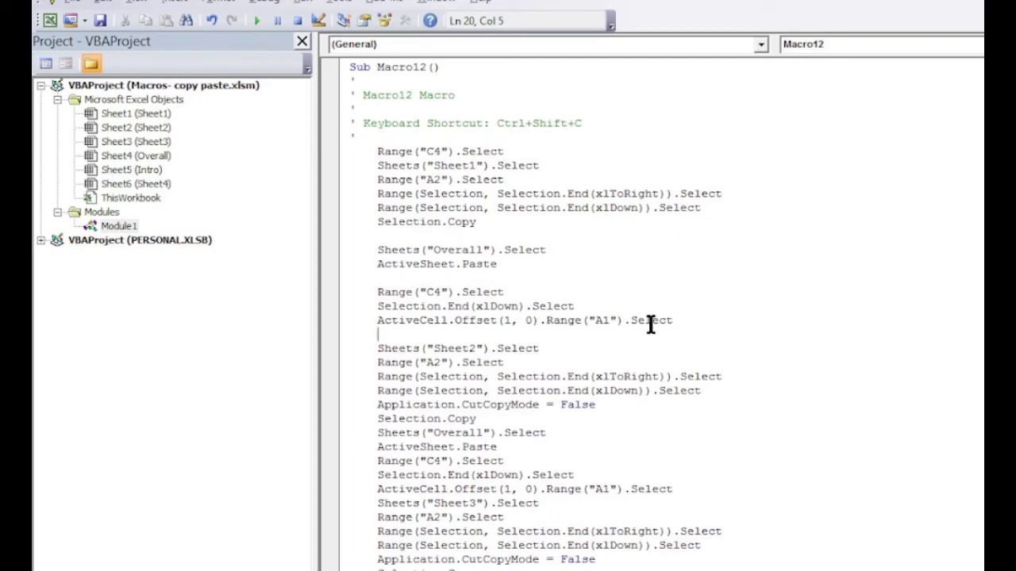
Step: Review the recorded diagonal and edge border statements in the macro code
scroll(551, 373, "down", 3)
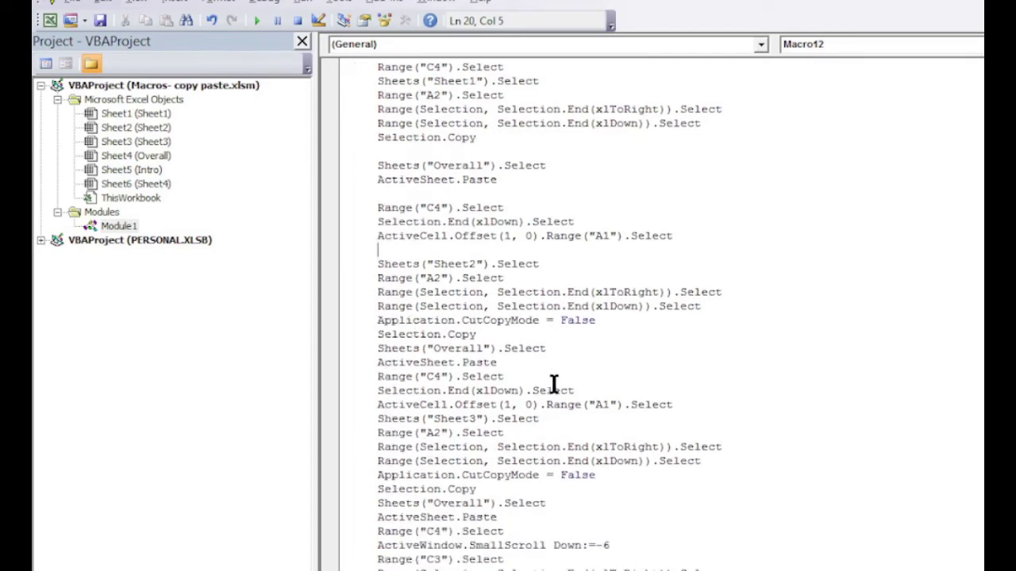
scroll(554, 386, "down", 2)
scroll(554, 386, "down", 4)
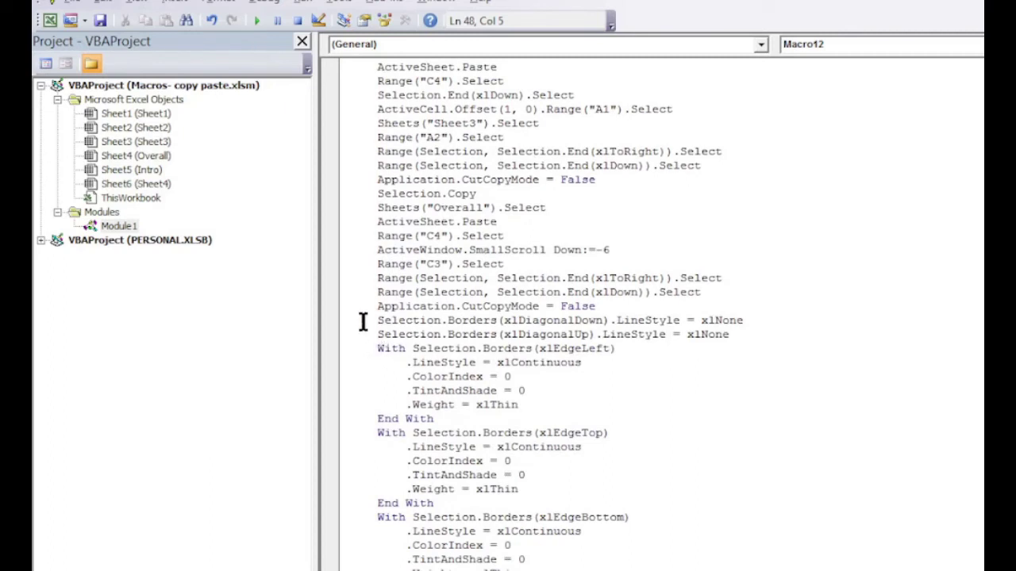
left_click_drag(363, 320, 738, 334)
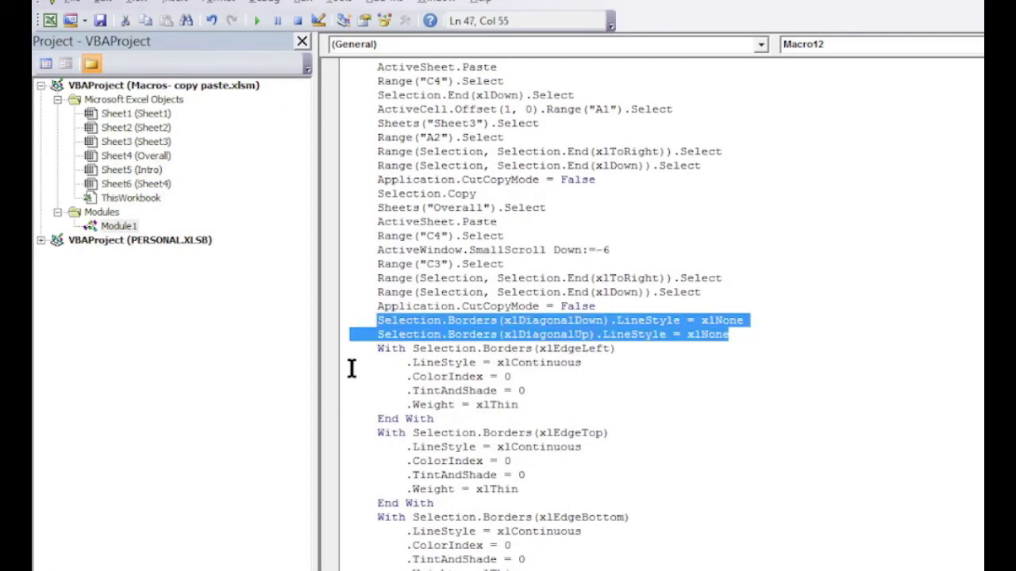
mouse_move(371, 349)
left_mouse_down()
mouse_move(547, 565)
mouse_move(611, 553)
left_mouse_up()
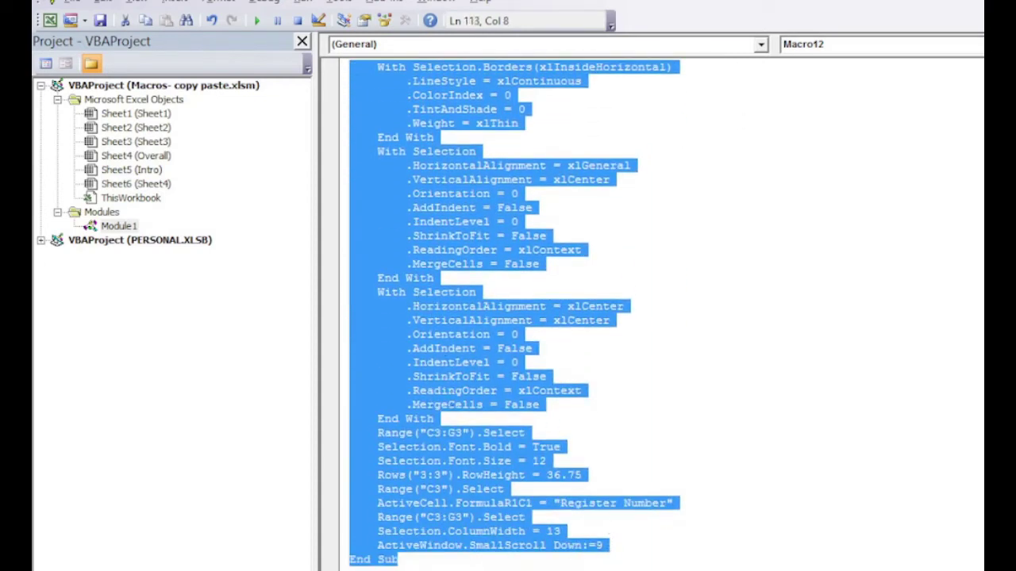
Step: Deselect the code and switch back to the Excel workbook
scroll(773, 405, "up", 4)
scroll(773, 389, "up", 8)
left_click(774, 278)
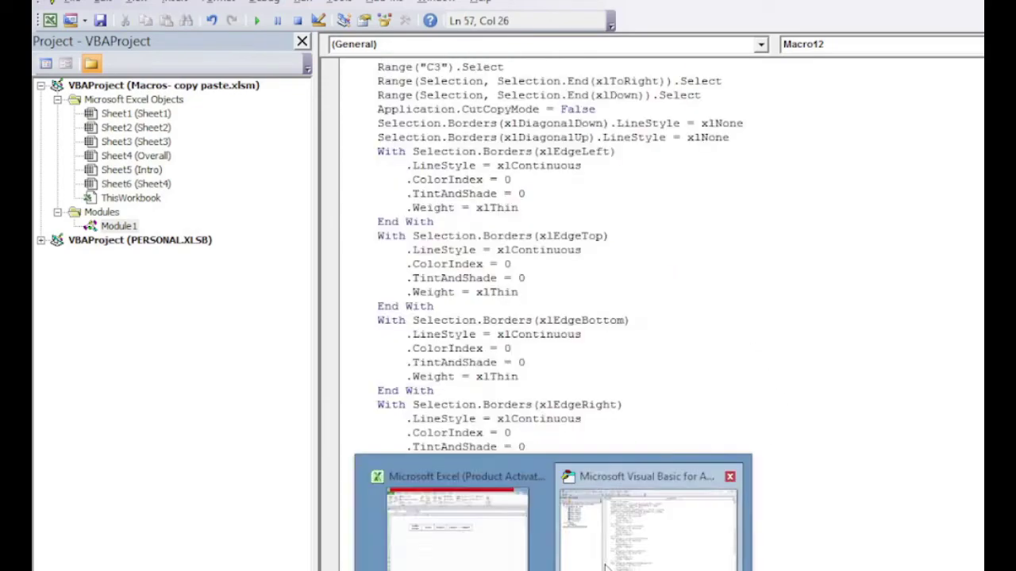
left_click(483, 546)
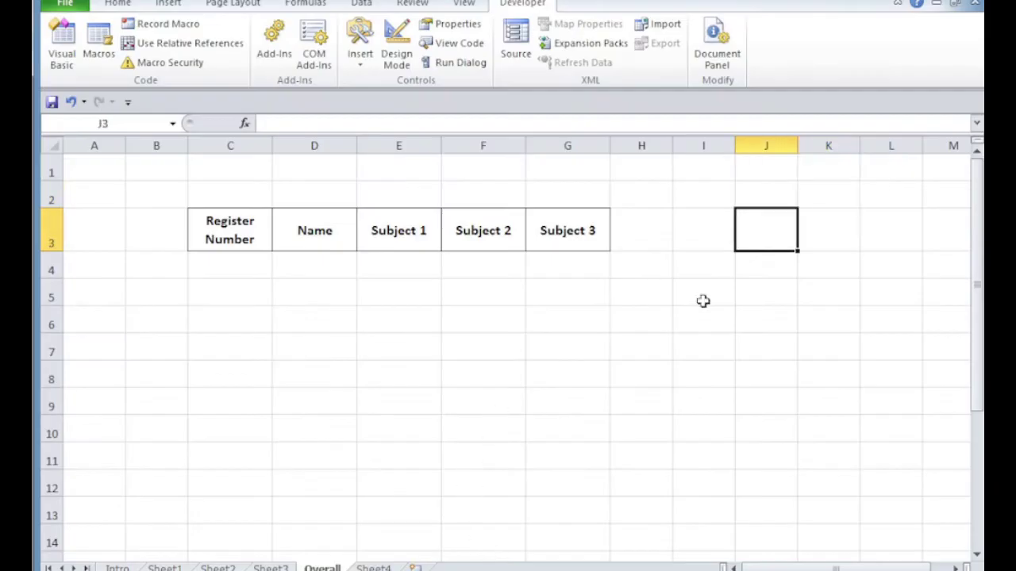
Step: Run Macro12 by its shortcut and confirm records MX01–MX19 fill C4:G22
key("ctrl+shift+m")
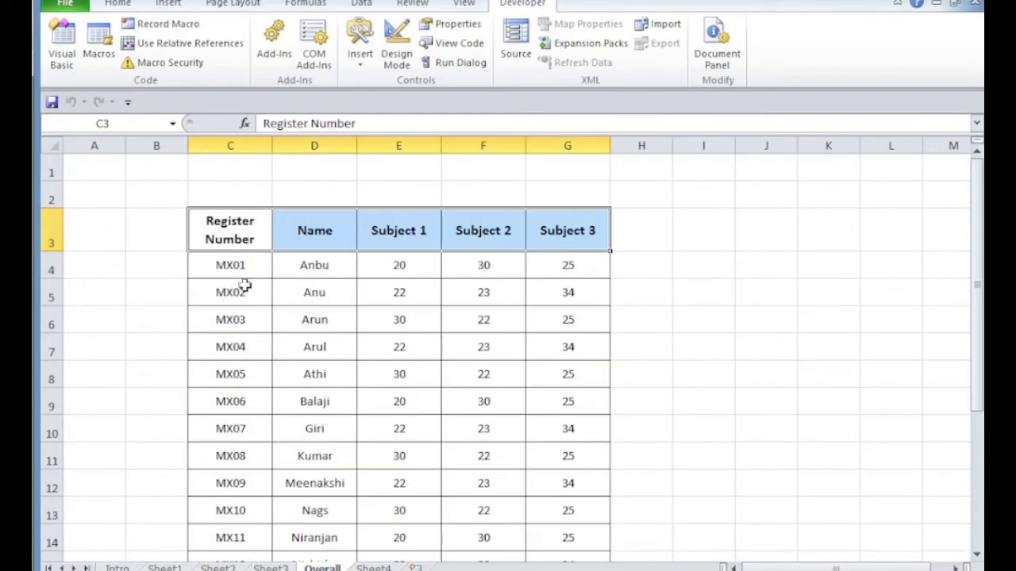
scroll(216, 440, "down", 3)
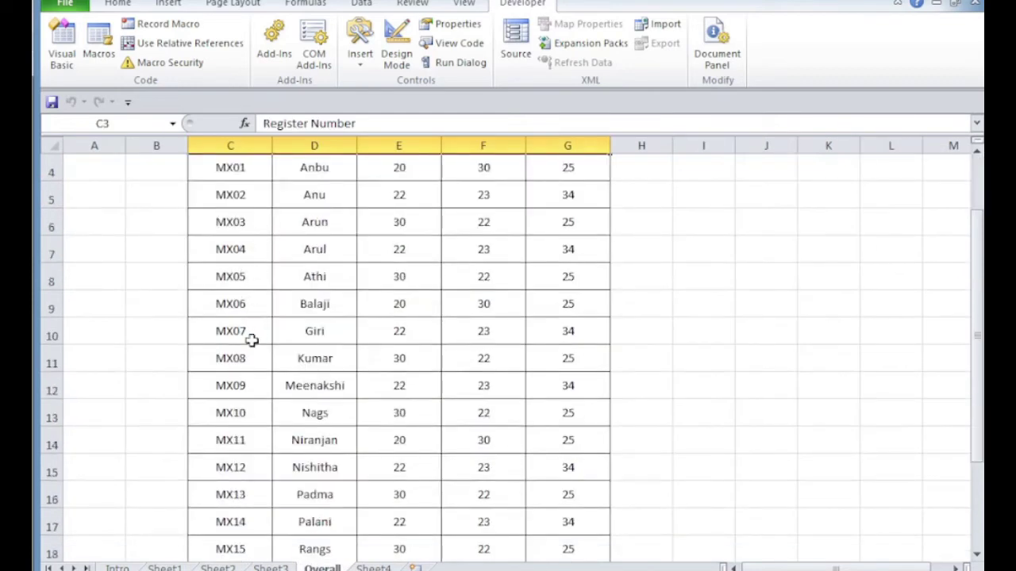
scroll(230, 409, "down", 3)
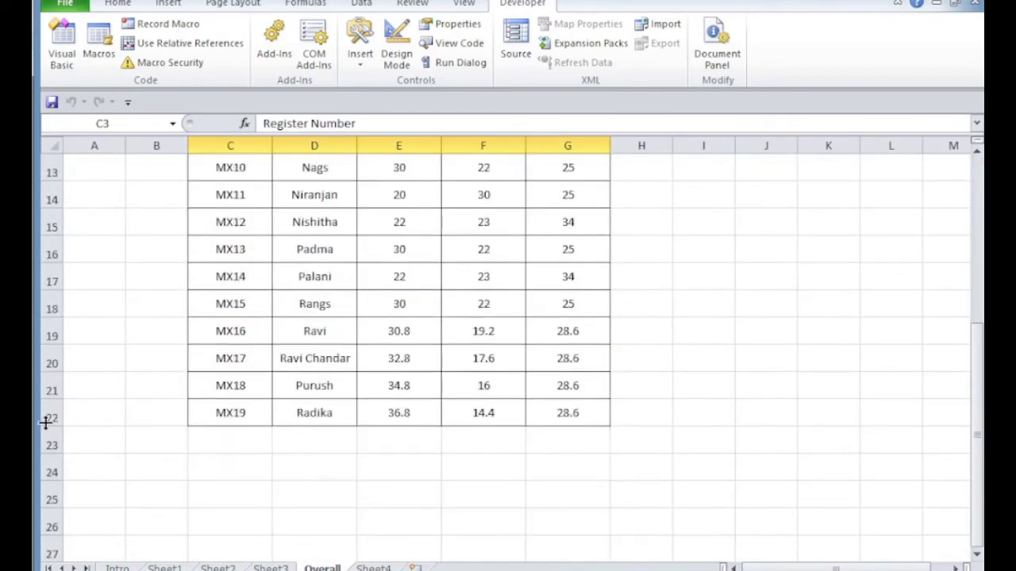
left_click(665, 279)
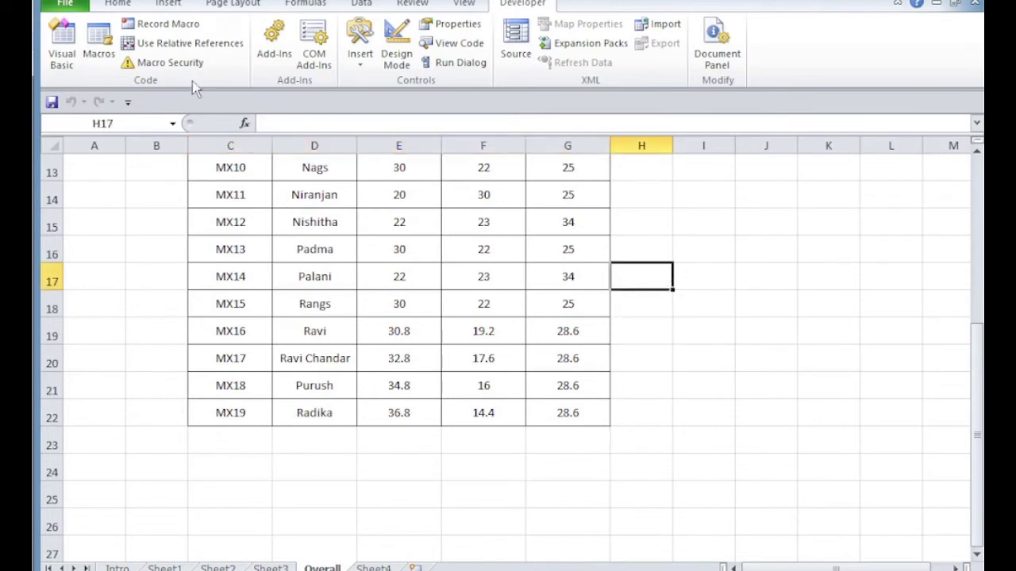
left_click(50, 416)
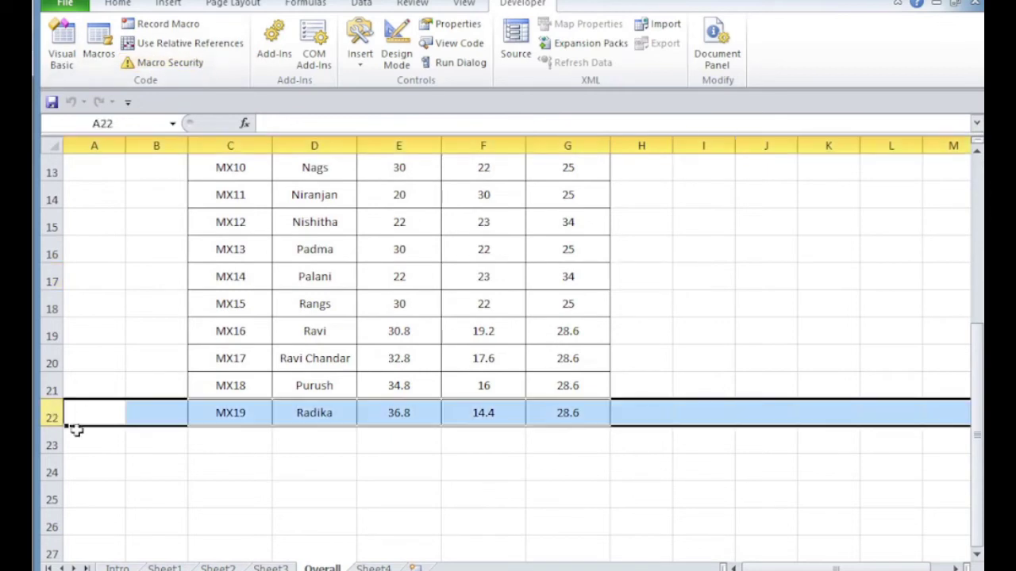
left_click(776, 314)
scroll(403, 292, "up", 4)
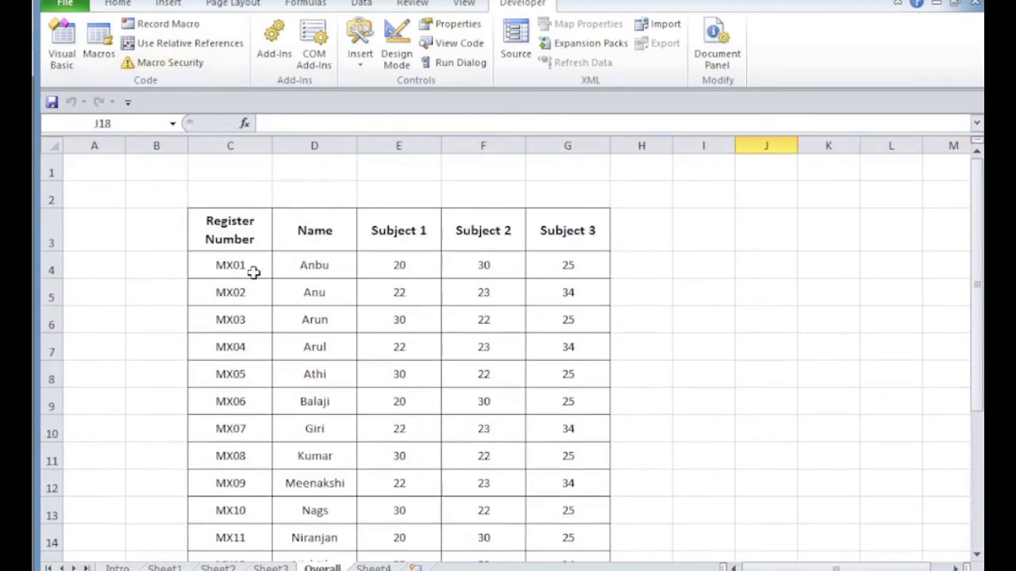
scroll(265, 415, "down", 3)
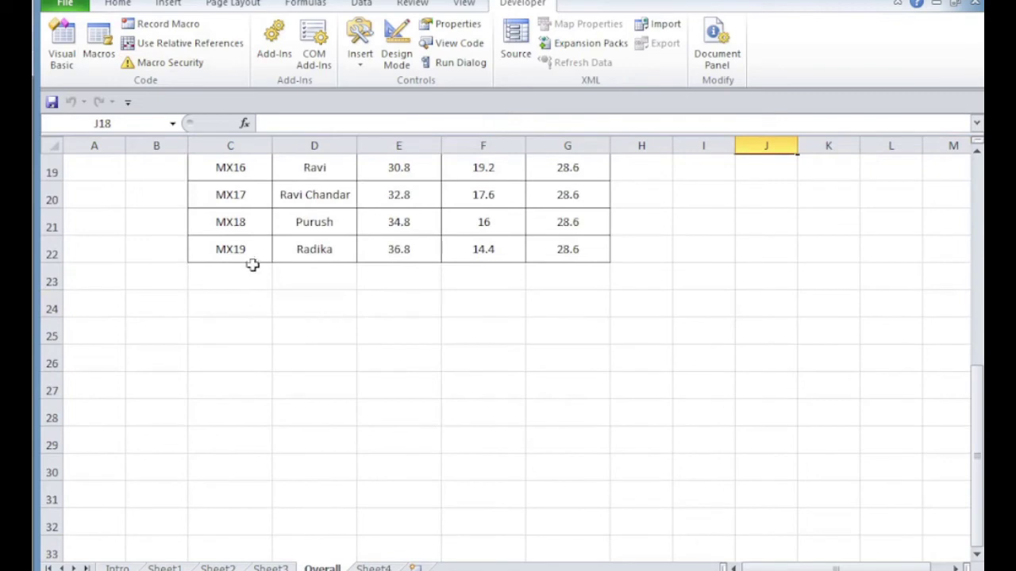
scroll(253, 263, "up", 6)
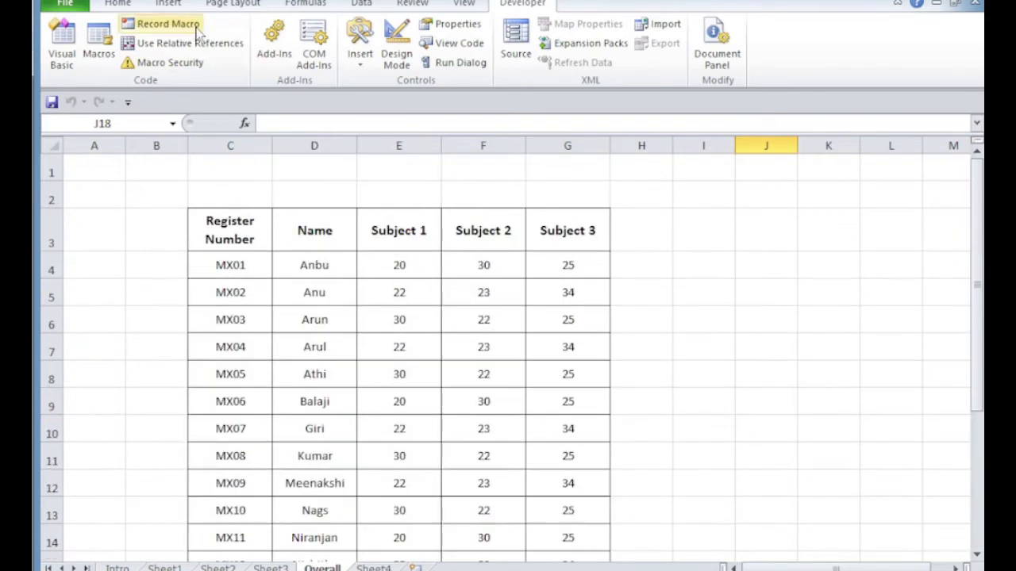
Step: Rerun Macro12, then inspect the duplicate MX07–MX19 rows pasted below row 22
left_click(99, 44)
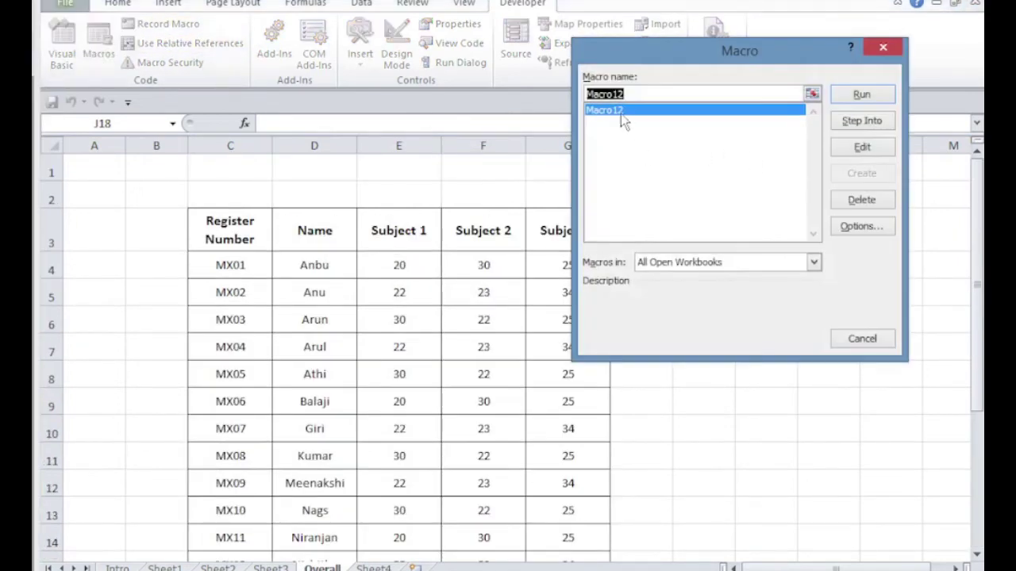
left_click(876, 97)
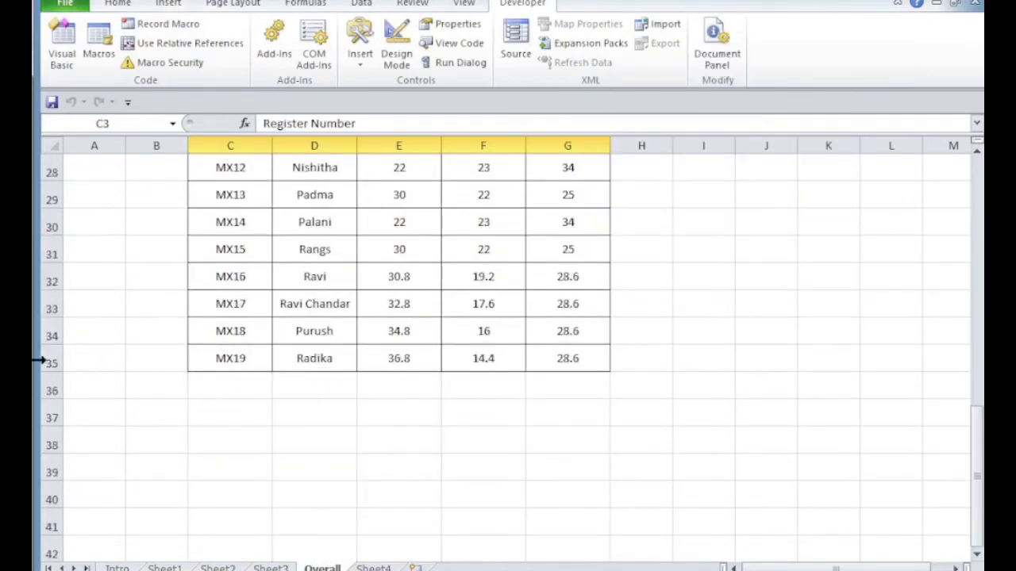
left_click(238, 357)
scroll(366, 352, "up", 6)
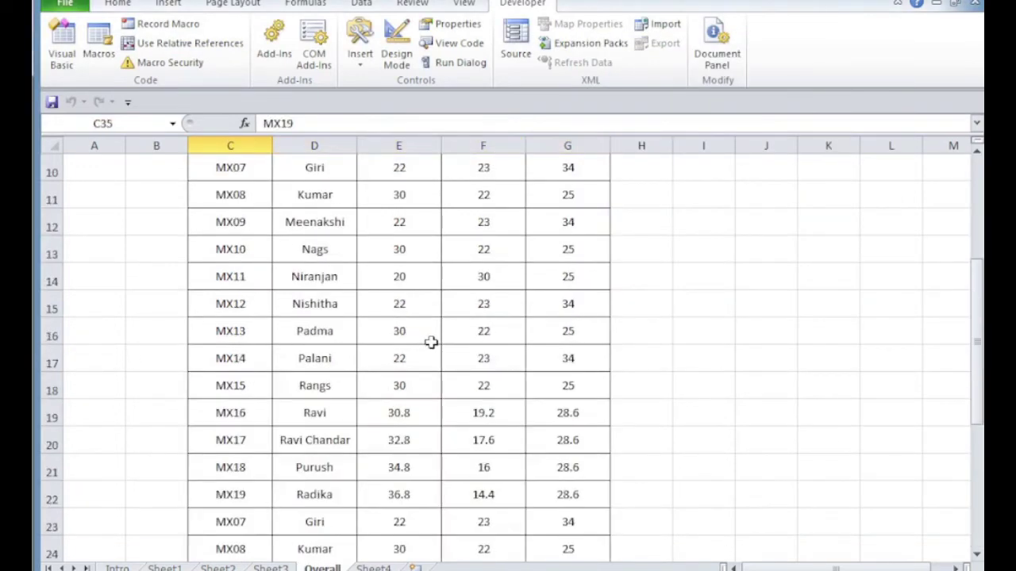
scroll(428, 340, "up", 3)
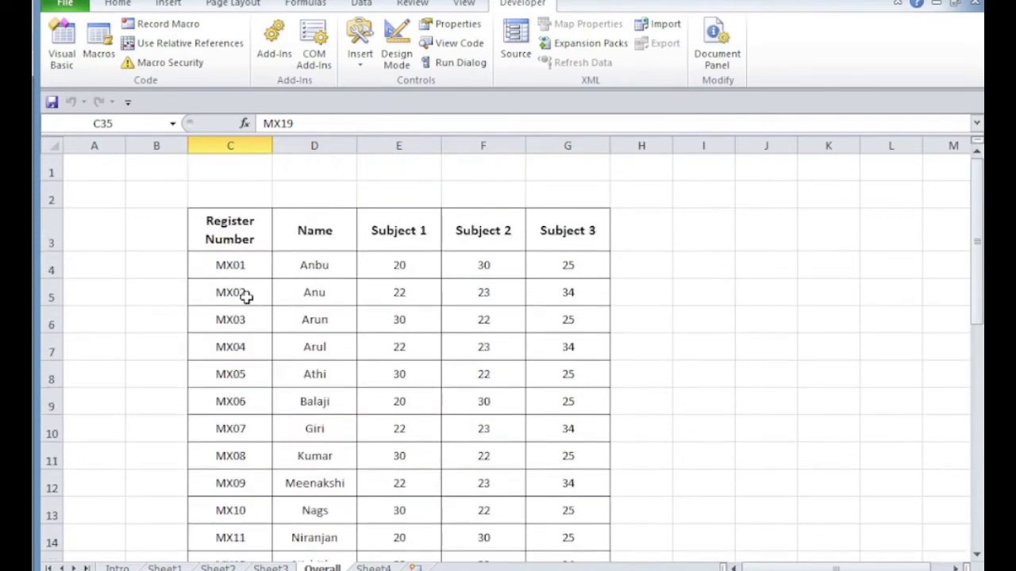
scroll(256, 354, "down", 1)
scroll(253, 388, "down", 2)
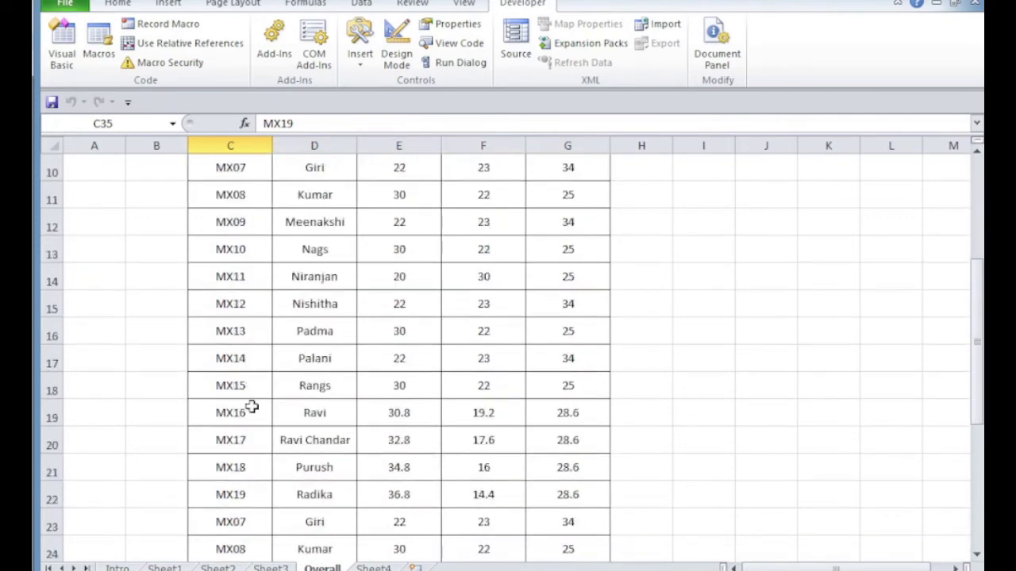
left_click(245, 492)
left_click(48, 498)
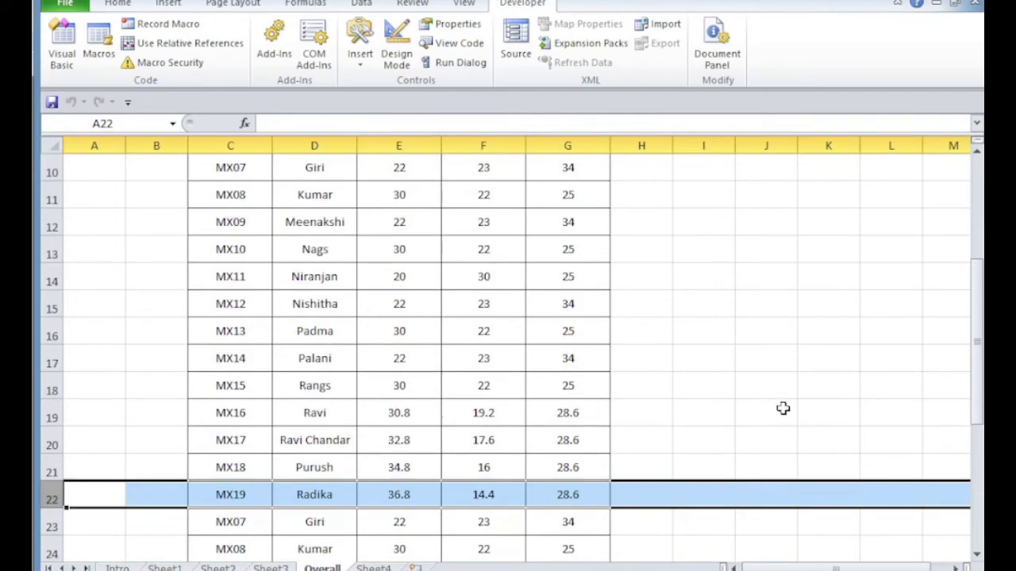
scroll(714, 428, "down", 2)
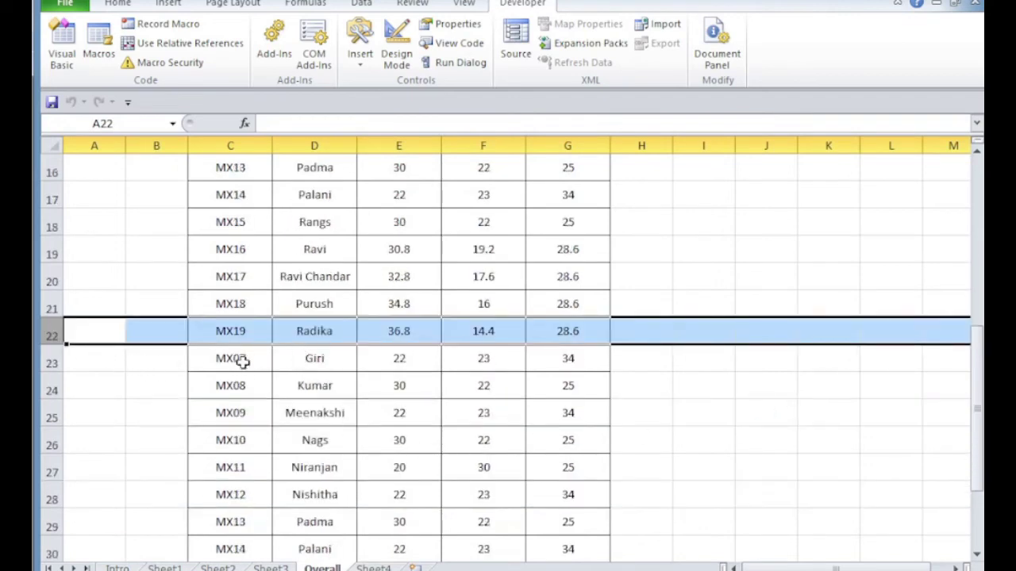
mouse_move(241, 363)
left_mouse_down()
mouse_move(255, 549)
mouse_move(254, 517)
left_mouse_up()
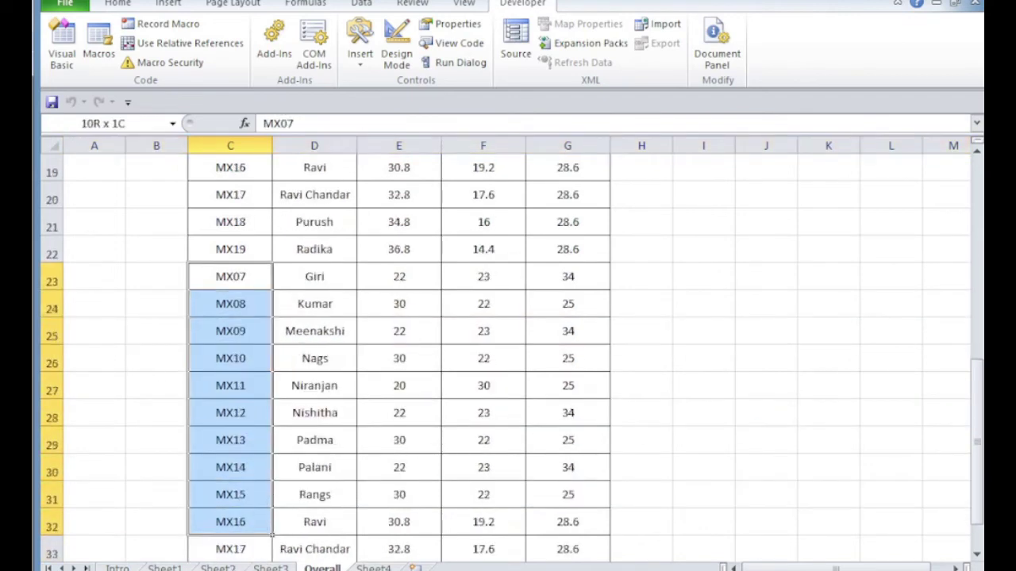
Step: Compare with the Sheet1 source records, reselect rows 4–10 on Overall, and return to the code
left_click(164, 568)
left_click(355, 407)
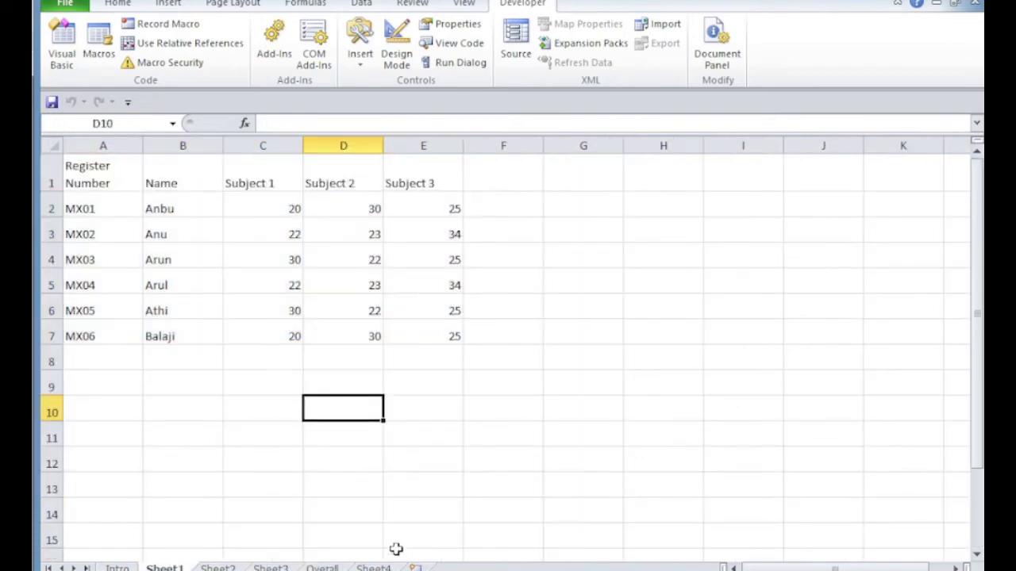
left_click(322, 568)
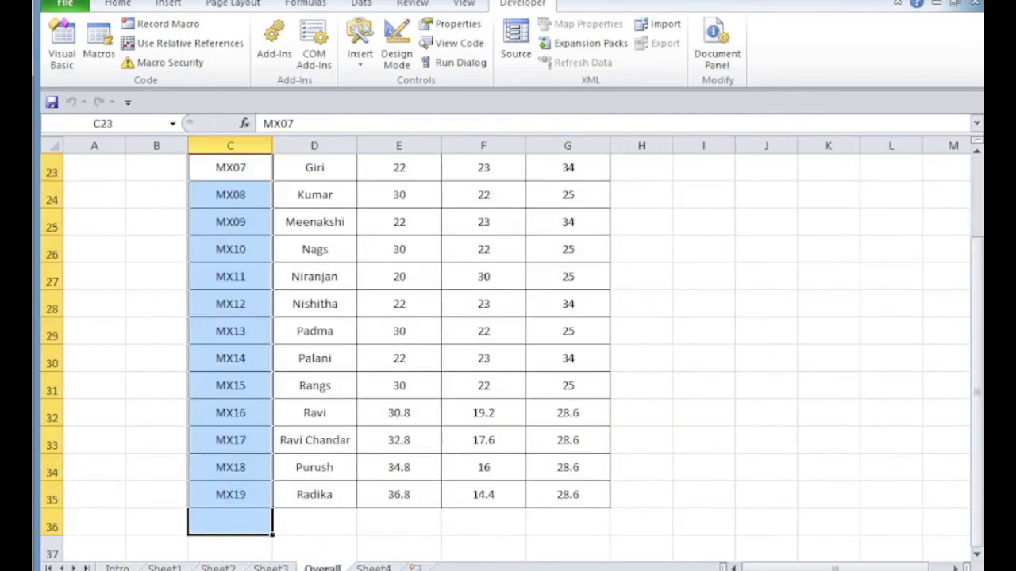
left_click(717, 433)
scroll(635, 341, "up", 7)
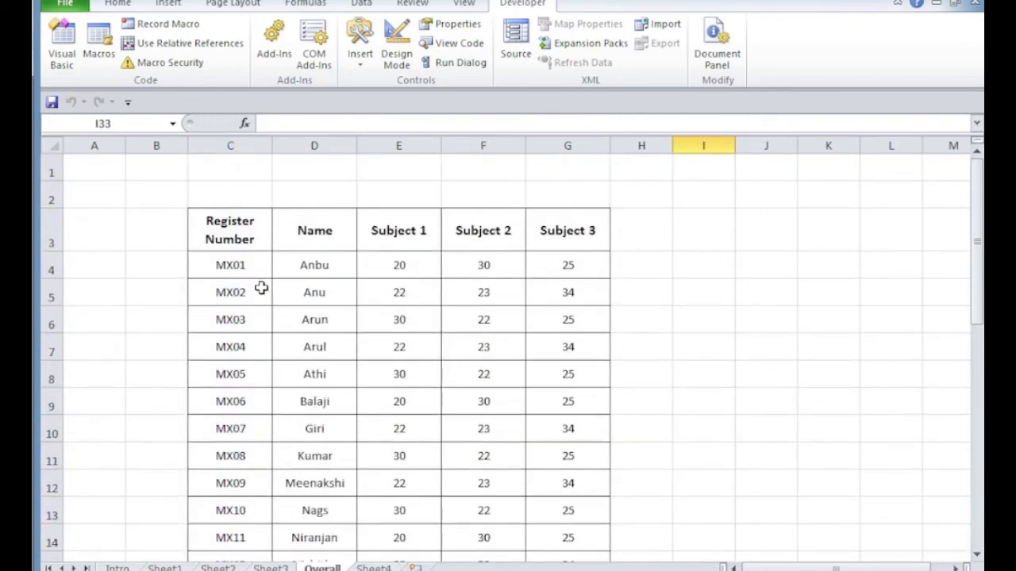
left_click_drag(230, 266, 562, 422)
left_click(231, 374)
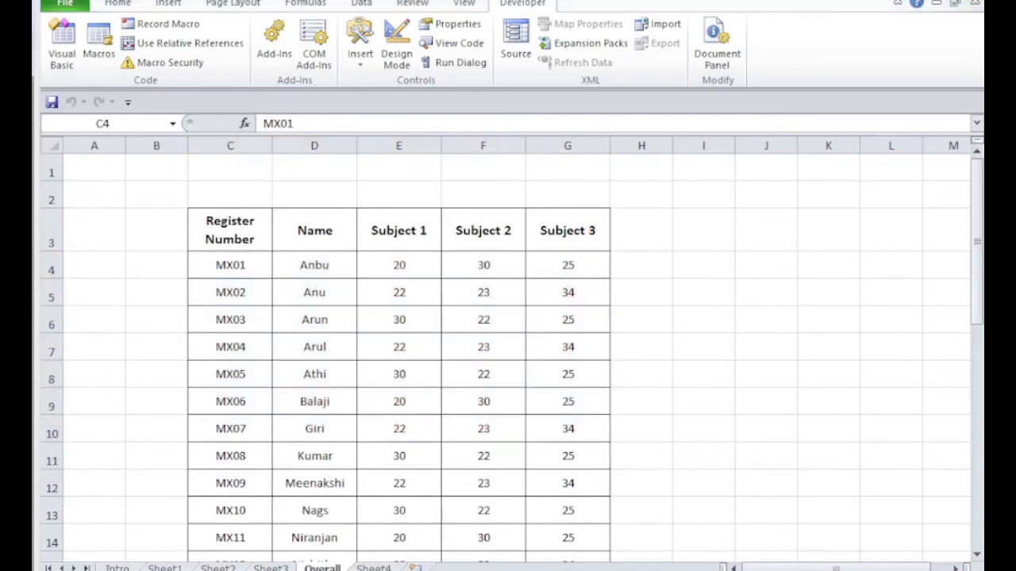
left_click(659, 516)
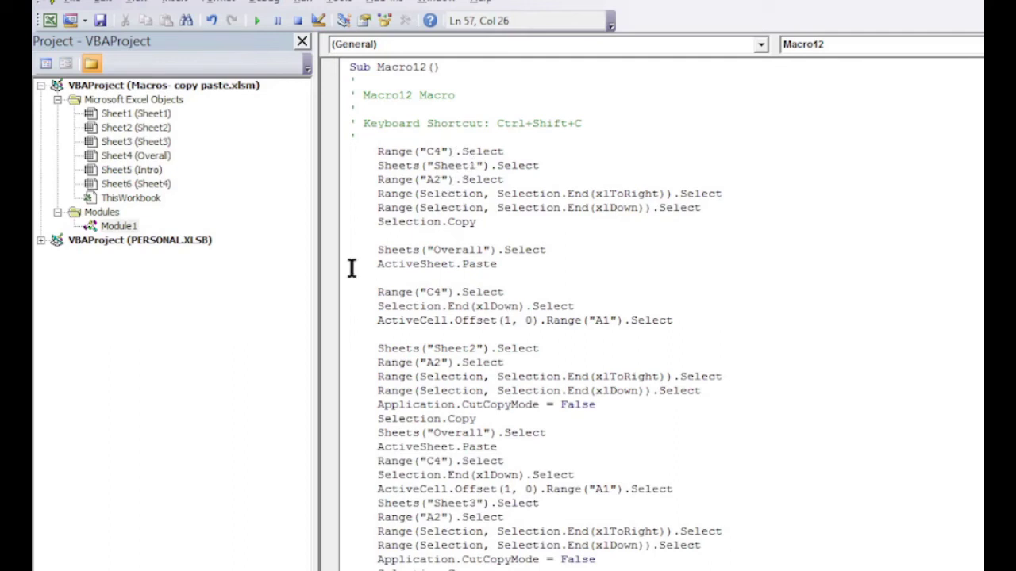
Step: Add the line If Range("C4").Value <> "" Then after Range("C4").Select in Macro12
left_click_drag(369, 251, 498, 263)
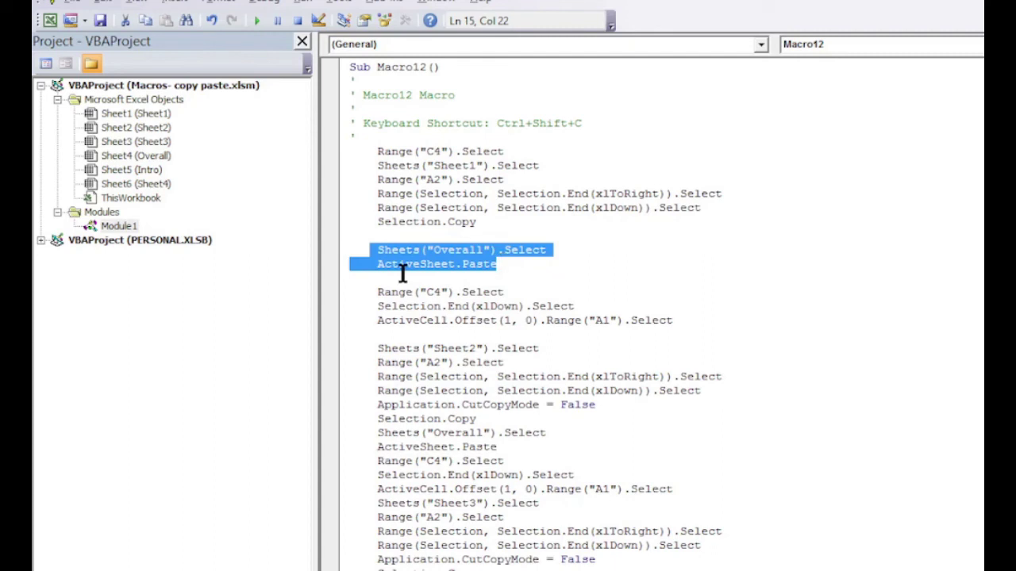
left_click(363, 251)
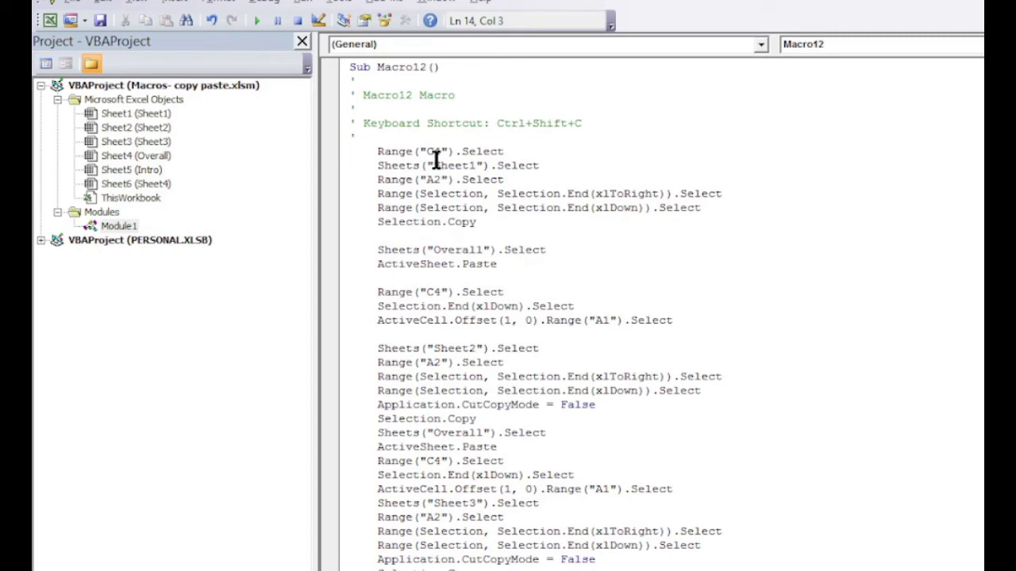
left_click(505, 152)
key("Return")
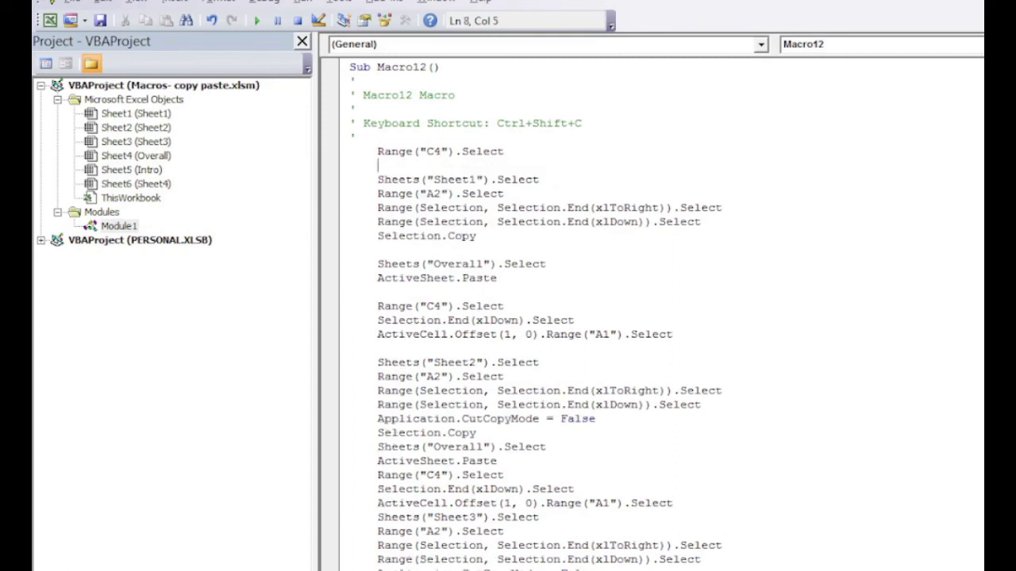
type("if range(\"")
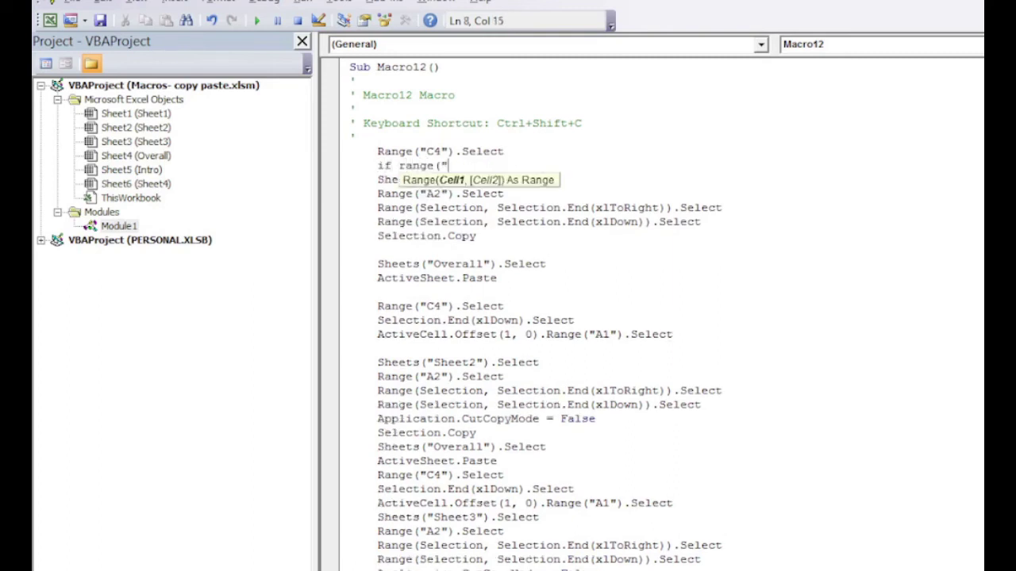
type("C4\").va")
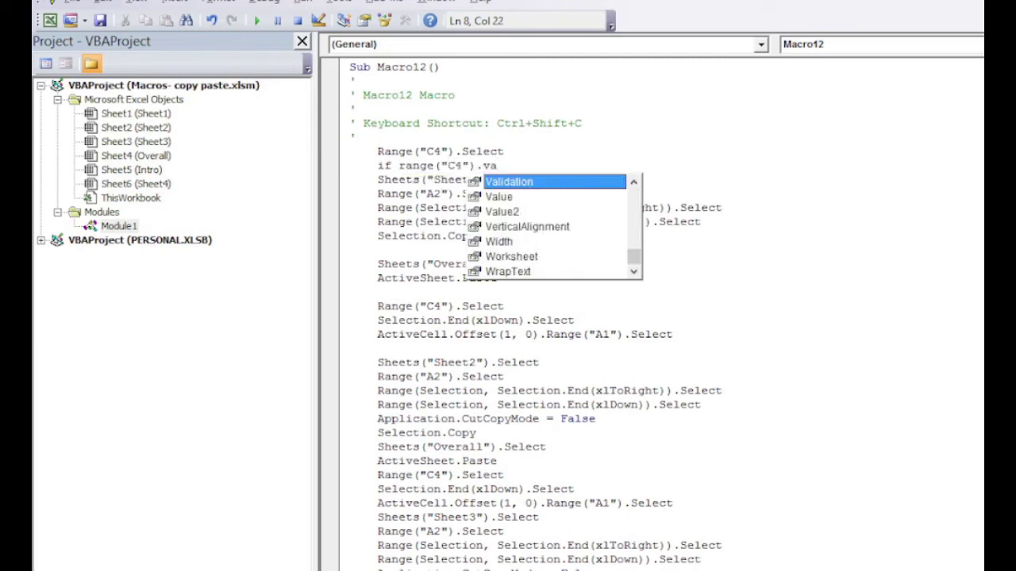
type("lu ")
type("<")
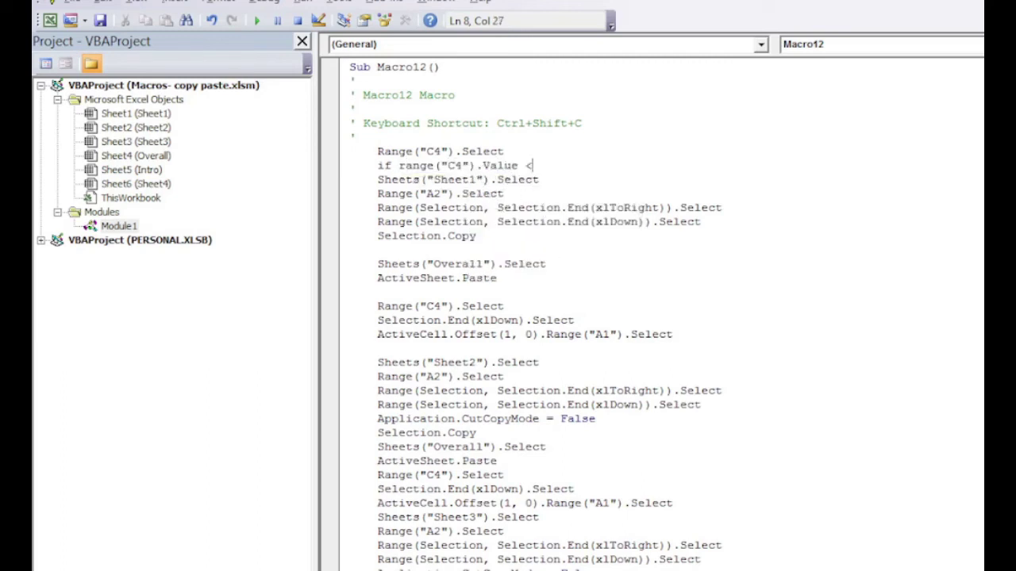
type(">")
type(" \"\" then")
Step: Select only cell C4 on Overall, then add Selection.End(xlDown).Select inside the If block
left_click(548, 546)
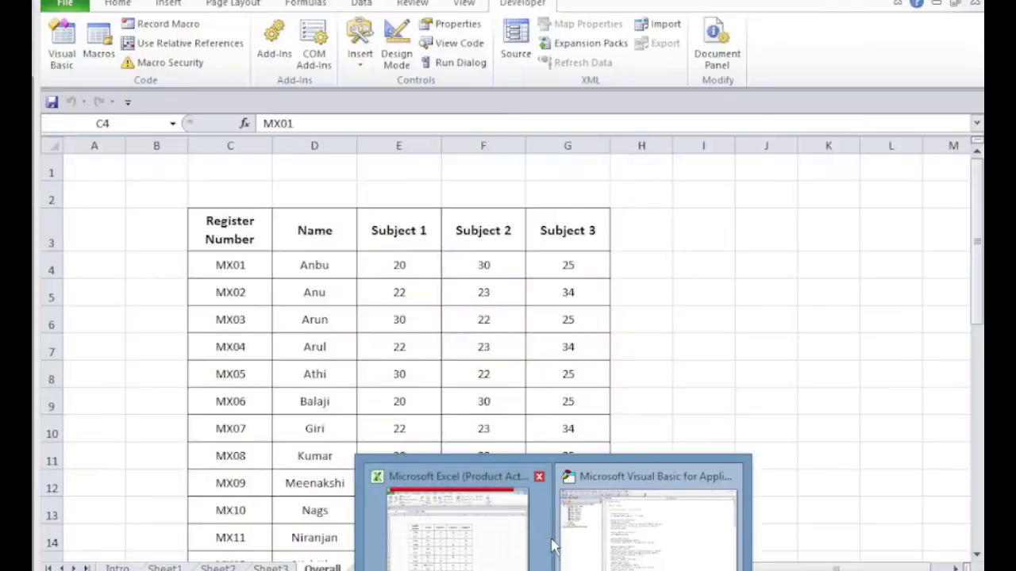
left_click(476, 528)
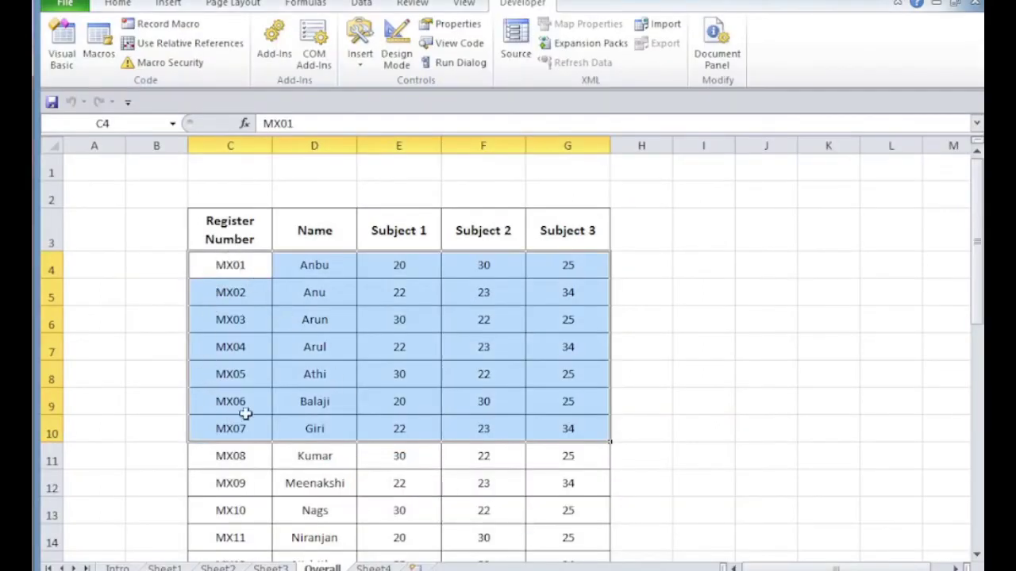
left_click(226, 268)
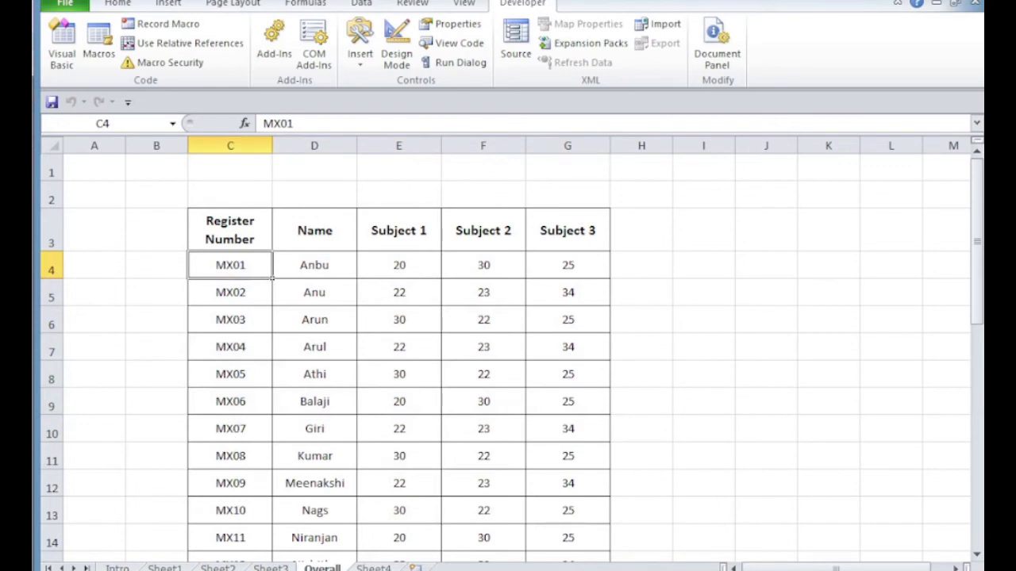
left_click(675, 515)
type("selecti")
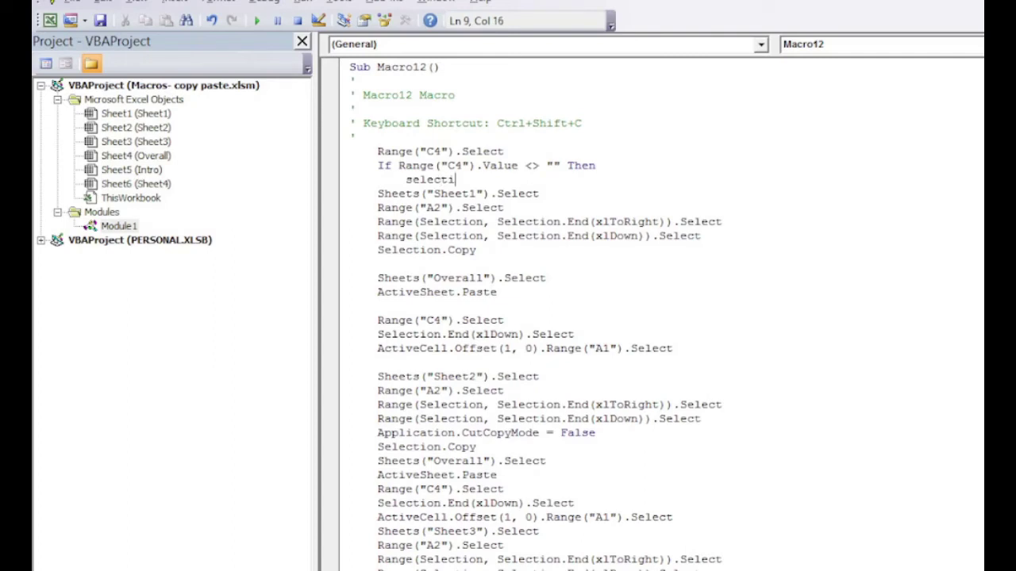
type("on.en")
type("d(")
type("xldown).select")
Step: Add ActiveCell.Offset(1,0).Range("a1").Select and End If, save, then select C4:G15 in Excel
key("Return")
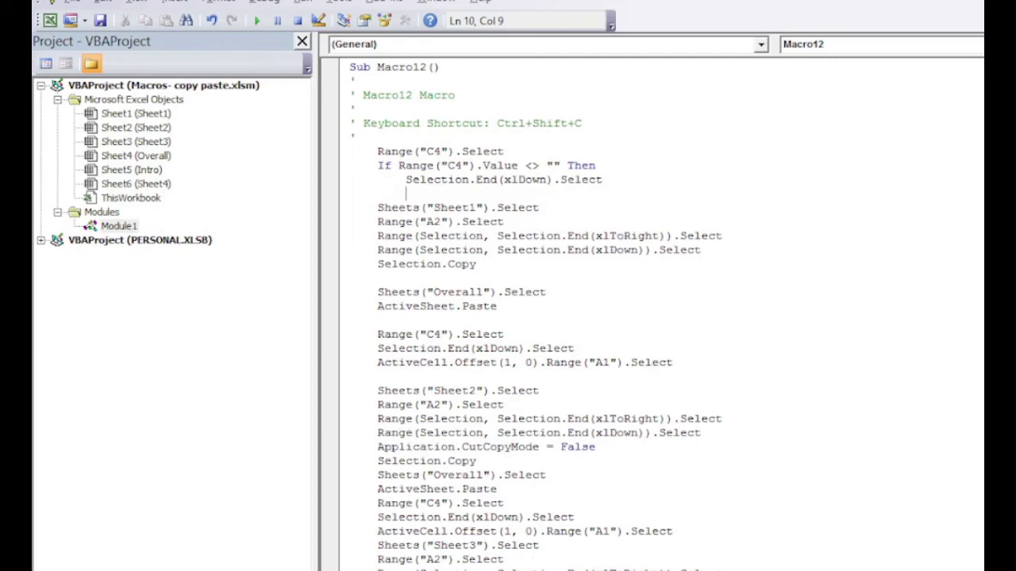
type("Ac")
type("tive")
type("cell.o")
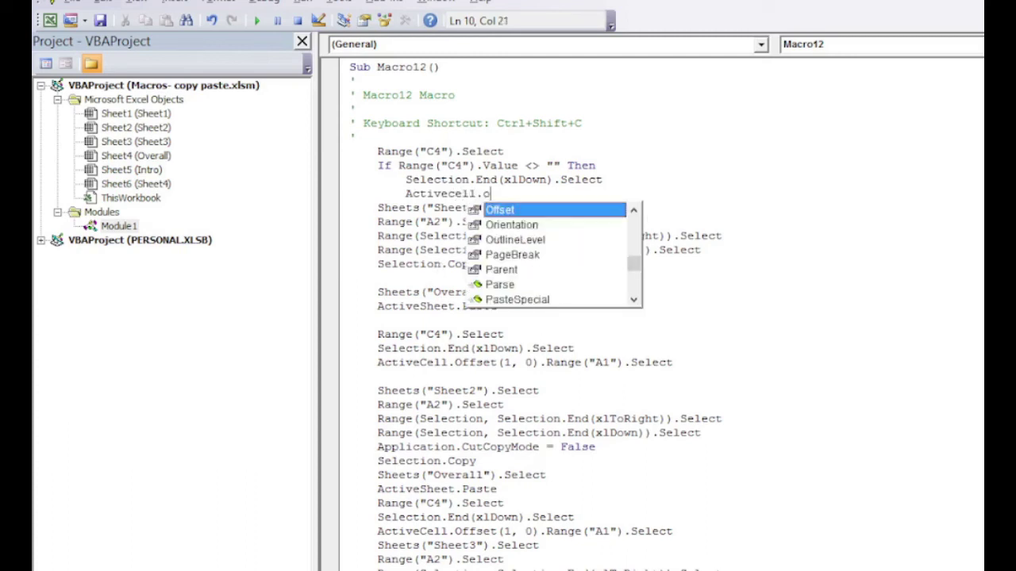
type("ffset")
type("(")
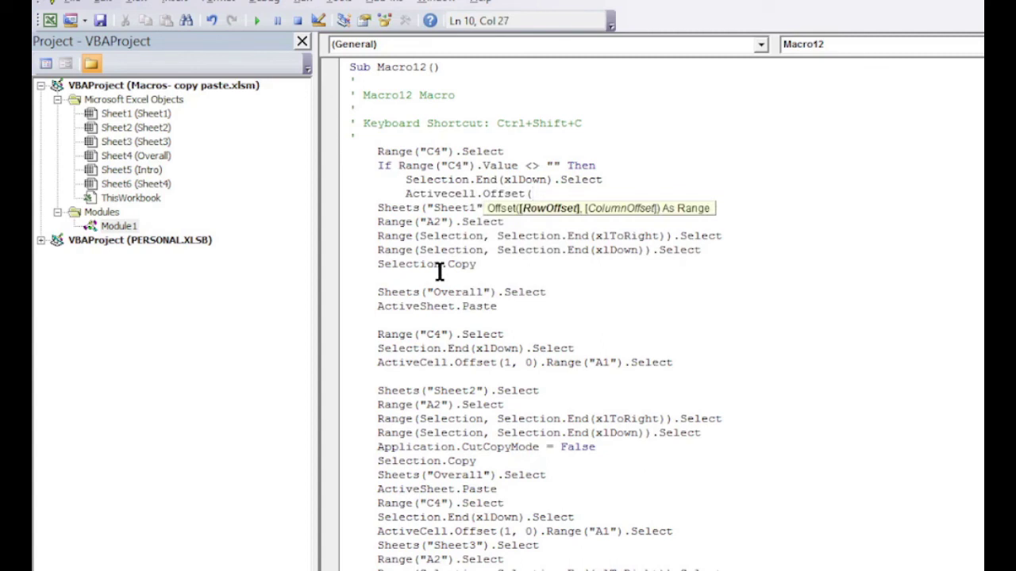
type("1,")
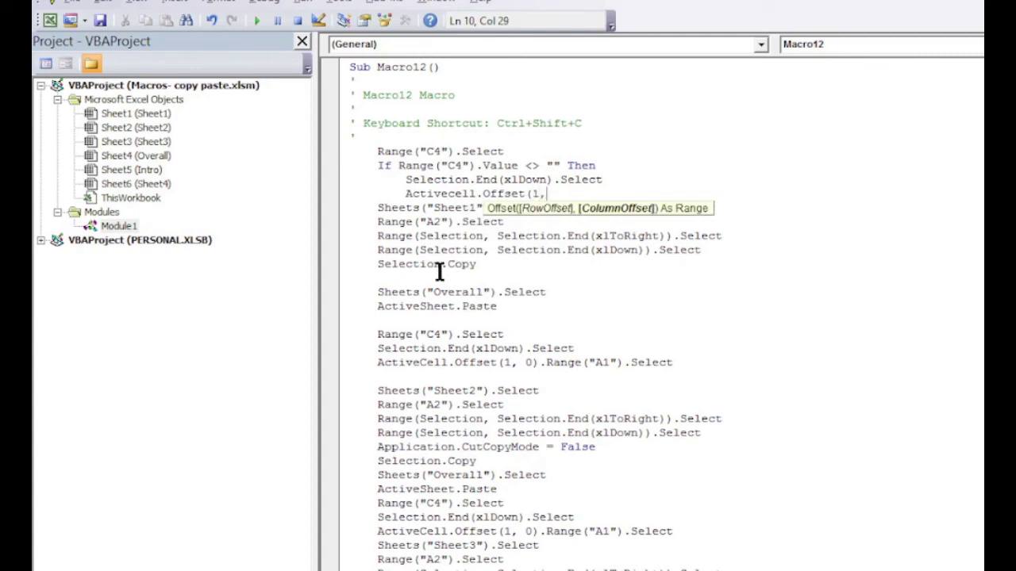
type("0)")
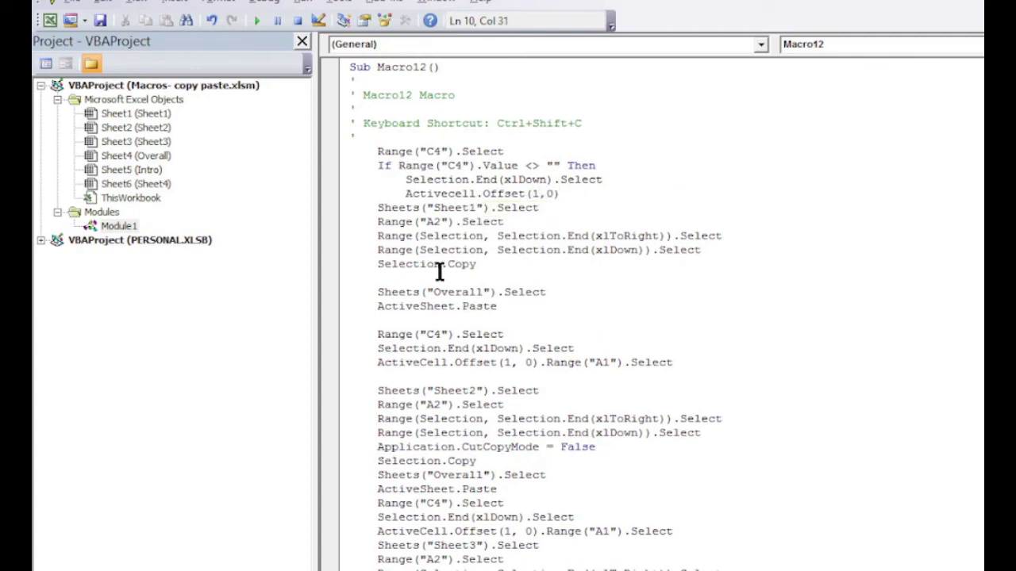
type(".rang")
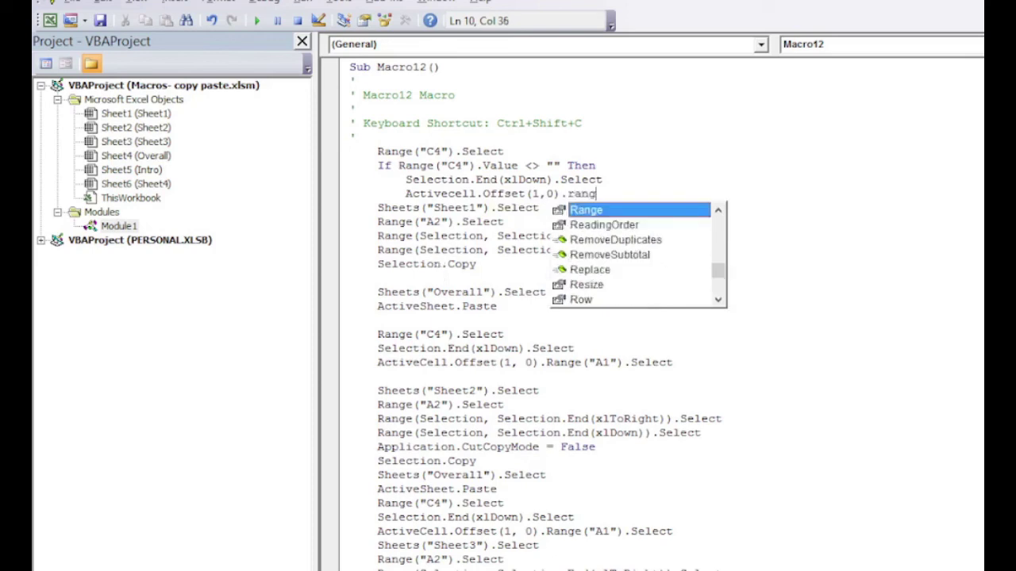
type("e(\"")
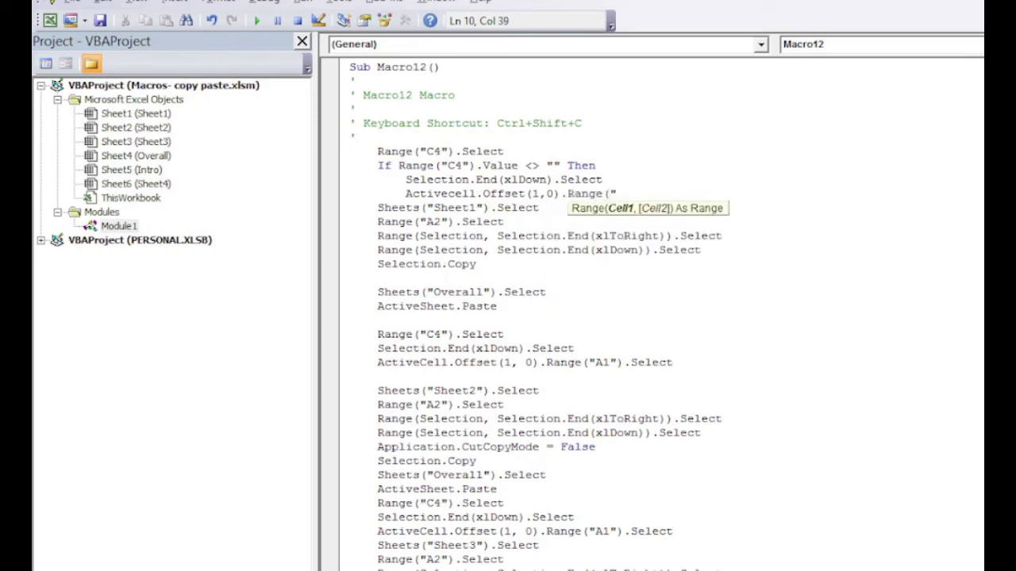
type("a1")
type("\"")
type(").")
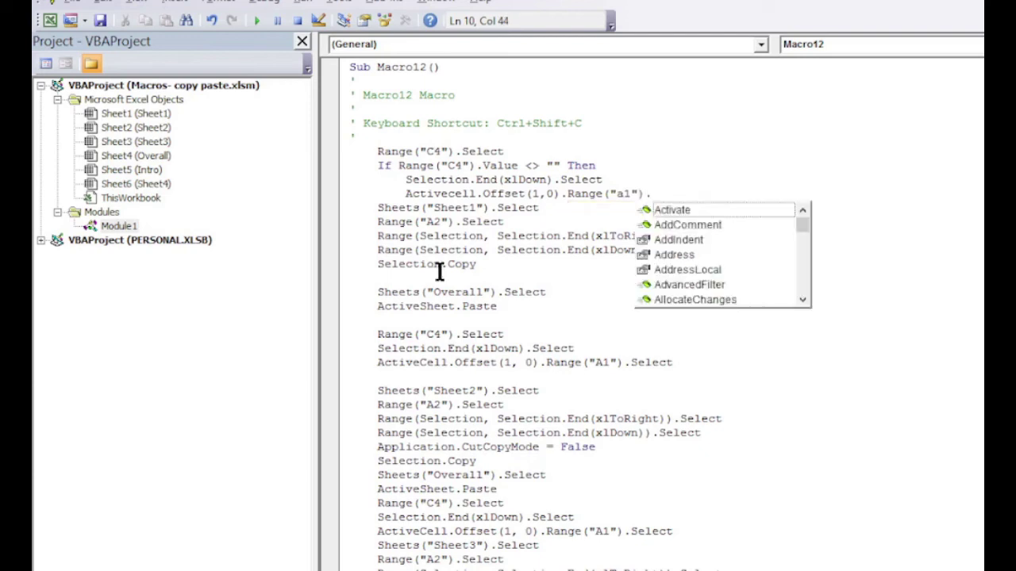
type("select")
key("Return")
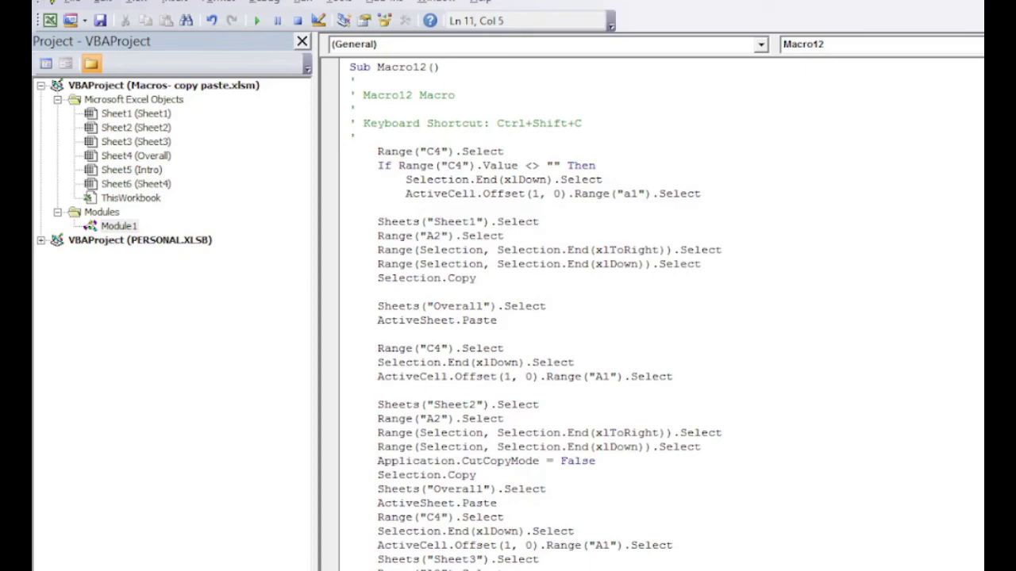
type("end if")
left_click(100, 22)
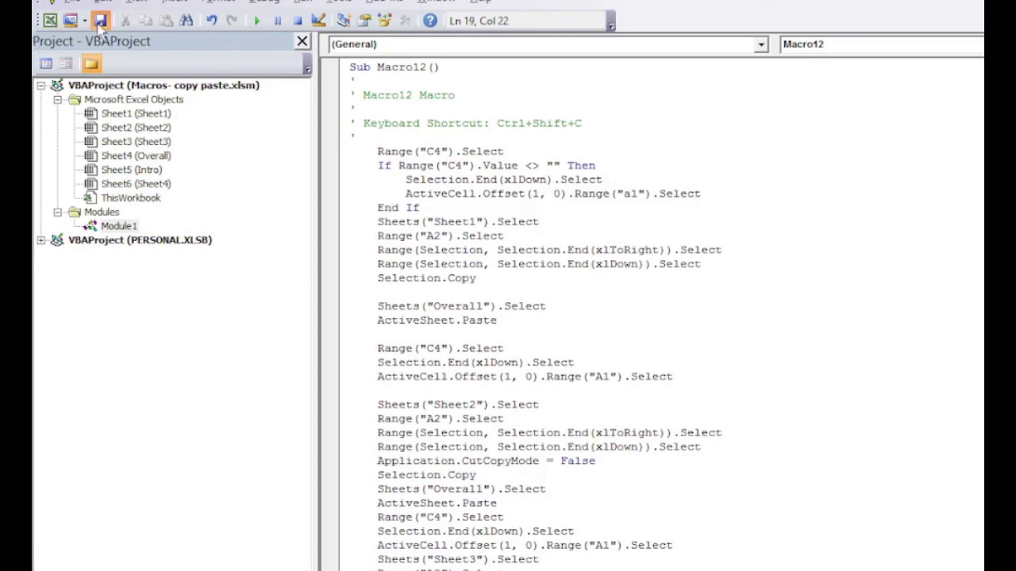
key("alt+F11")
left_click_drag(227, 263, 609, 524)
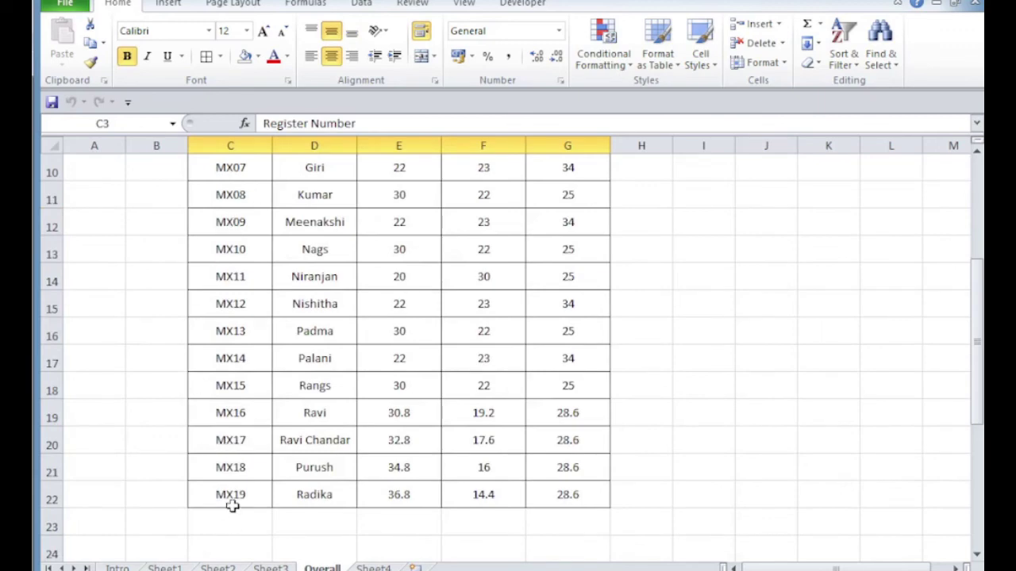
Step: Confirm the new records now follow MX19 down to row 41, then return to the code
left_click(714, 255)
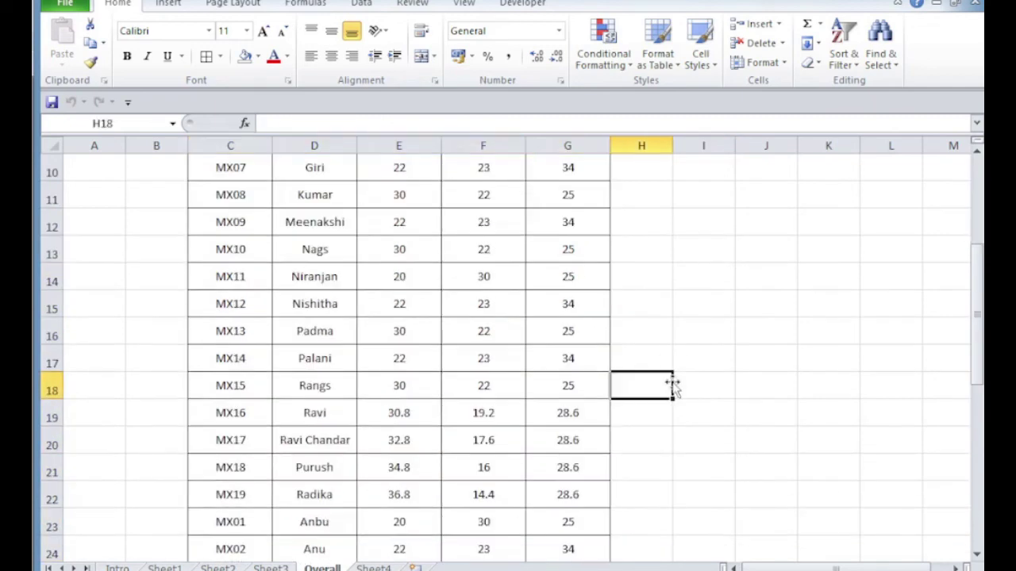
scroll(672, 387, "down", 2)
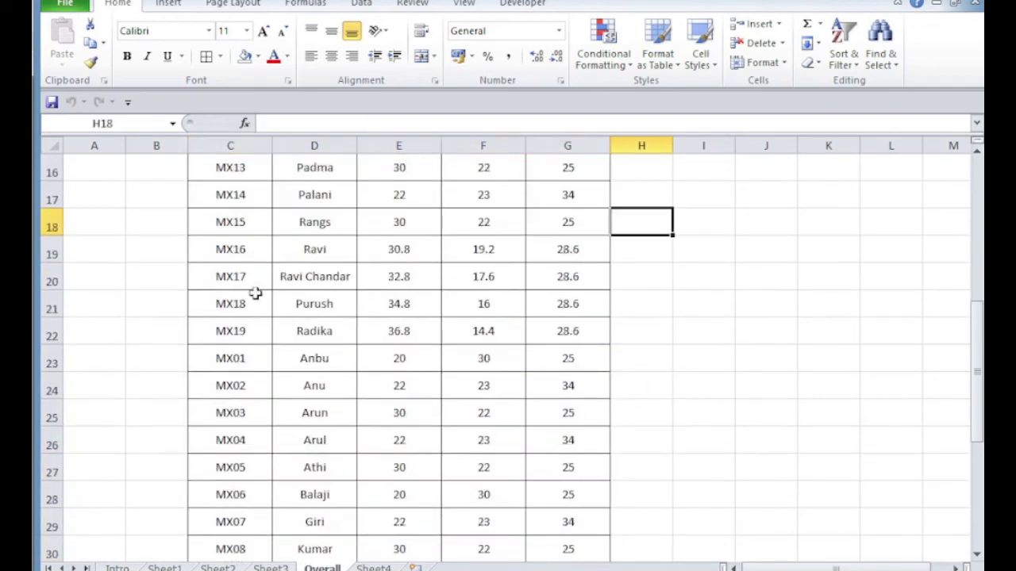
left_click(245, 333)
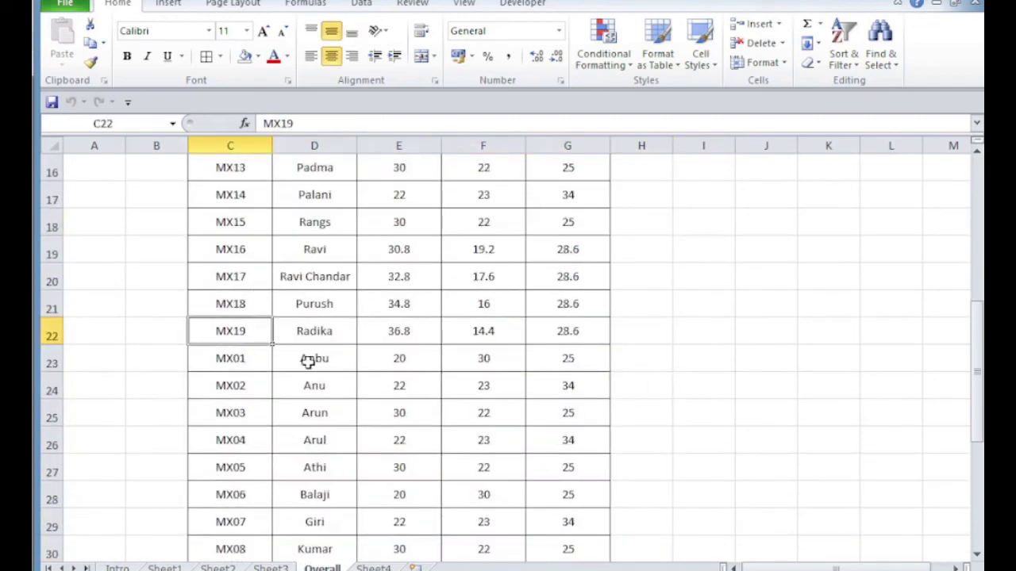
scroll(229, 527, "down", 3)
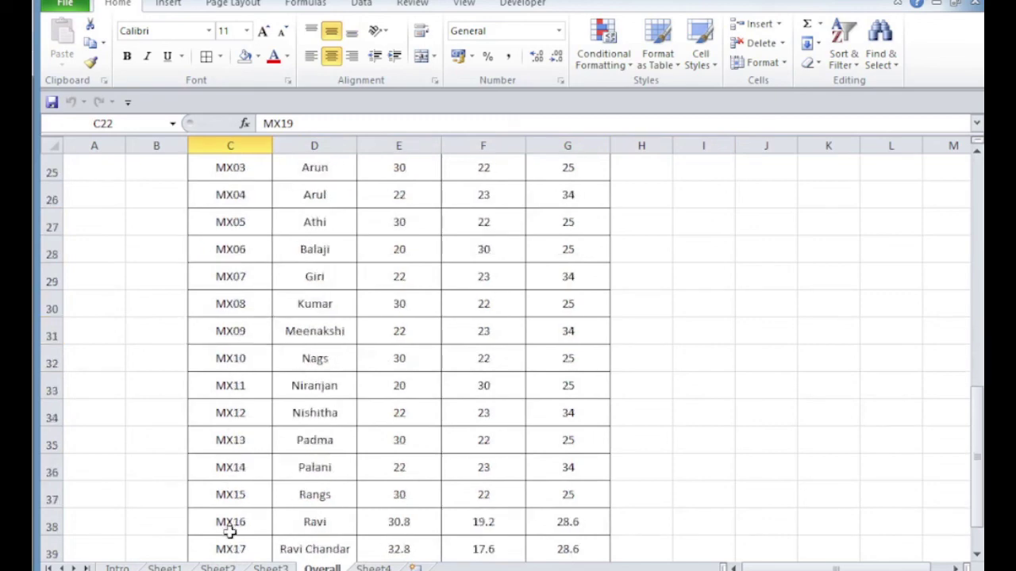
scroll(230, 533, "down", 2)
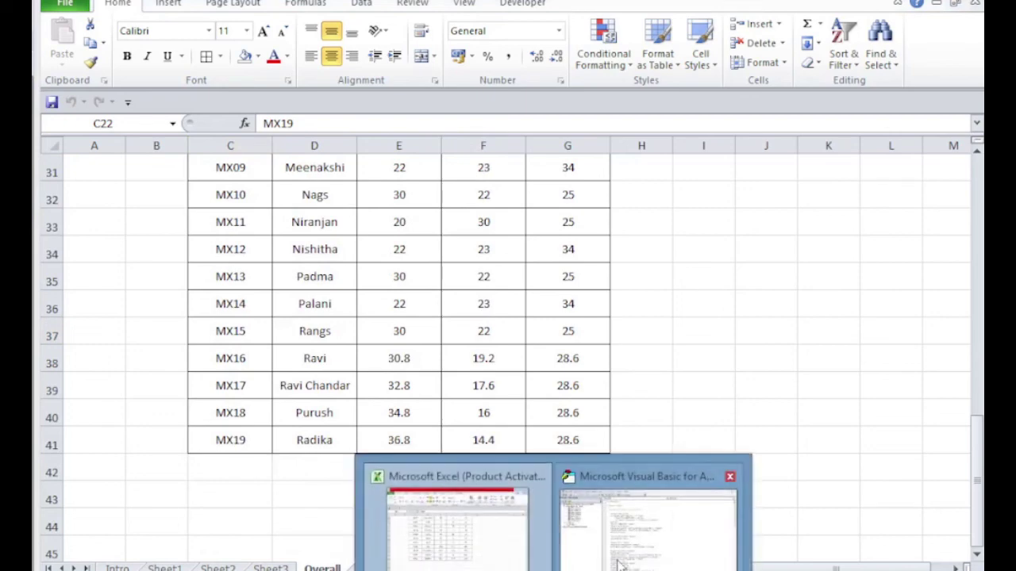
left_click(649, 516)
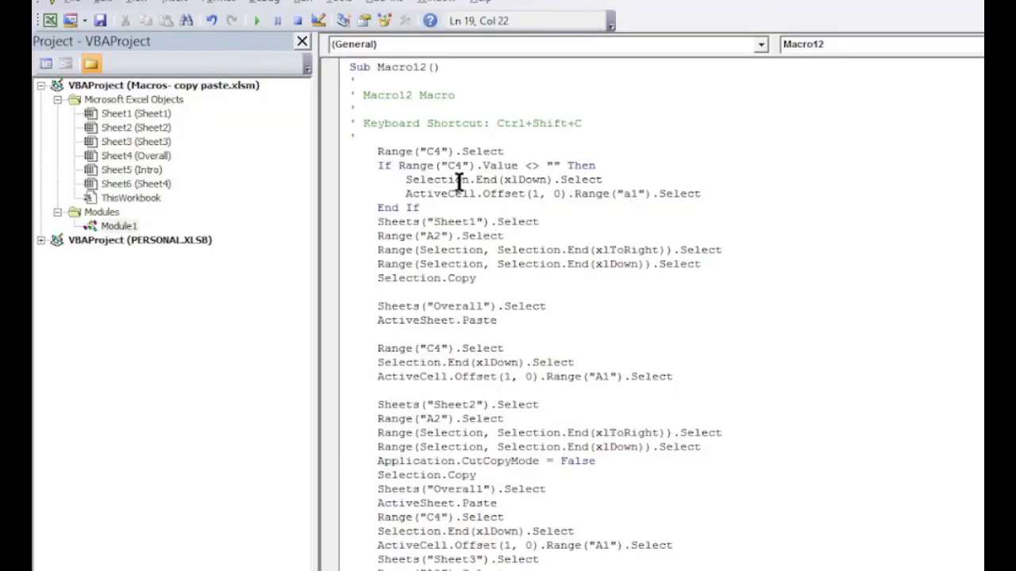